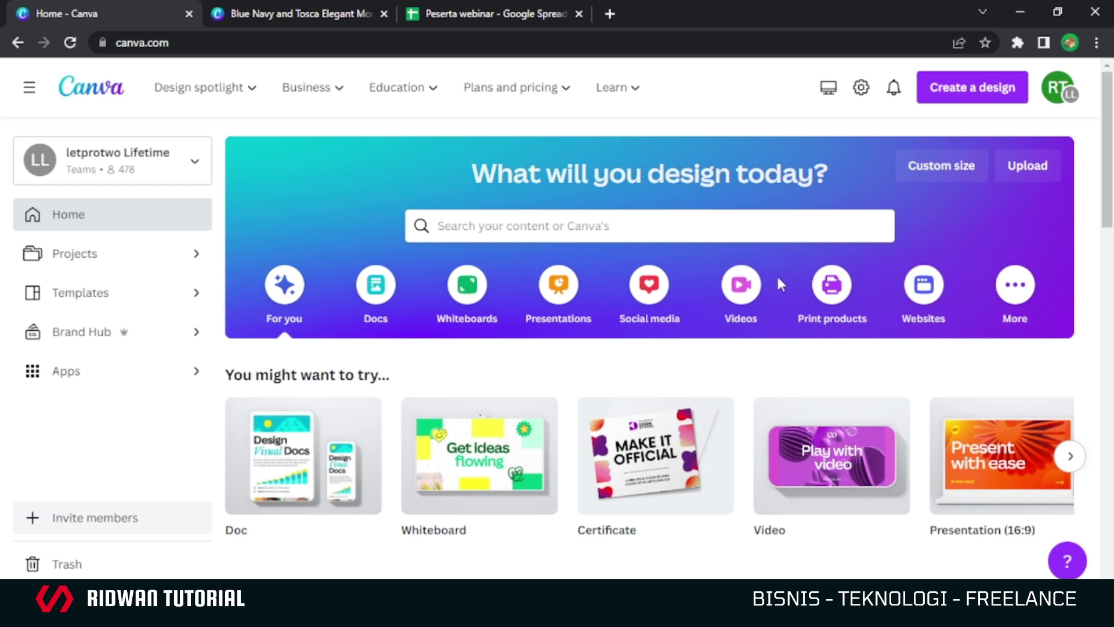
Look through all pages of the finished Blue Navy and Tosca Elegant Modern Medical Appreciation certificate design as an example.
{"action": "scroll", "coordinate": [125, 355], "scroll_direction": "down", "scroll_amount": 3}
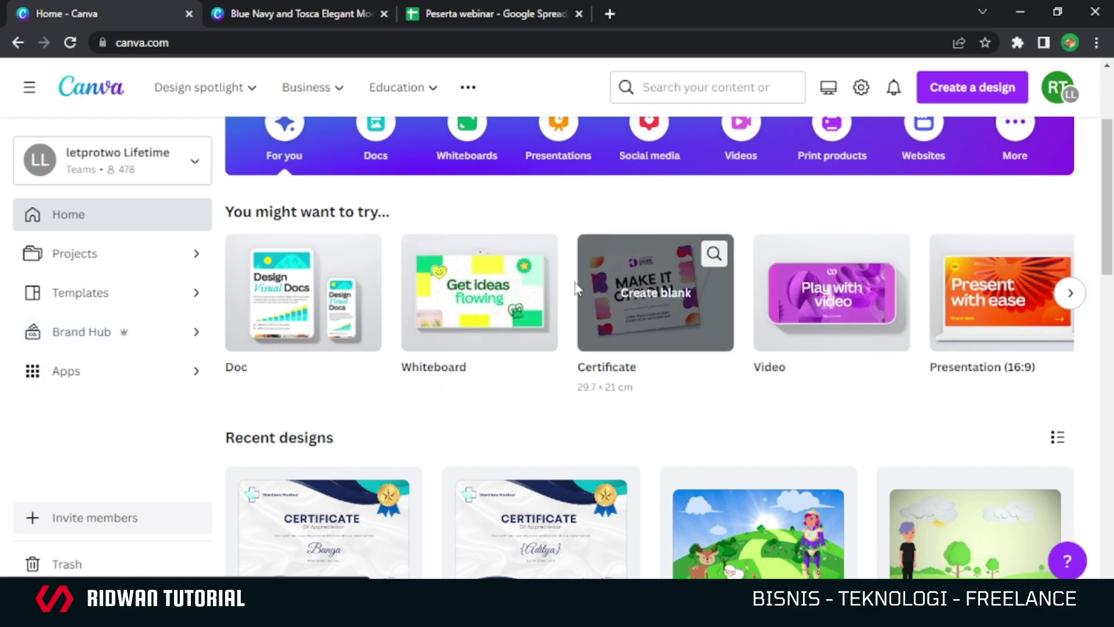
{"action": "scroll", "coordinate": [301, 199], "scroll_direction": "up", "scroll_amount": 3}
{"action": "left_click", "coordinate": [360, 9]}
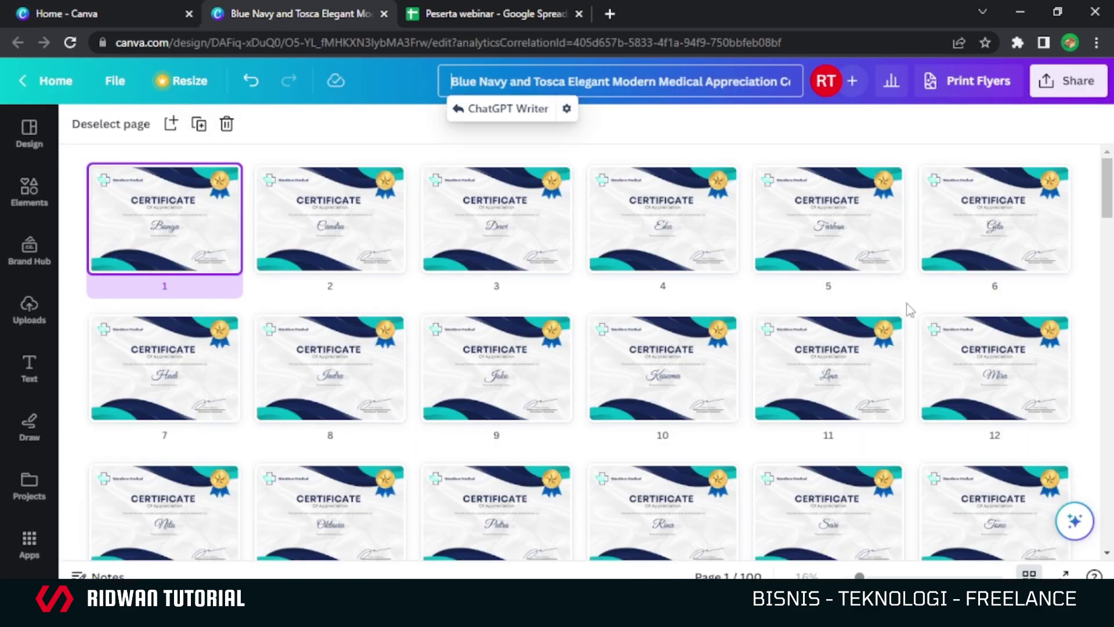
{"action": "scroll", "coordinate": [522, 305], "scroll_direction": "down", "scroll_amount": 10}
{"action": "scroll", "coordinate": [525, 358], "scroll_direction": "down", "scroll_amount": 20}
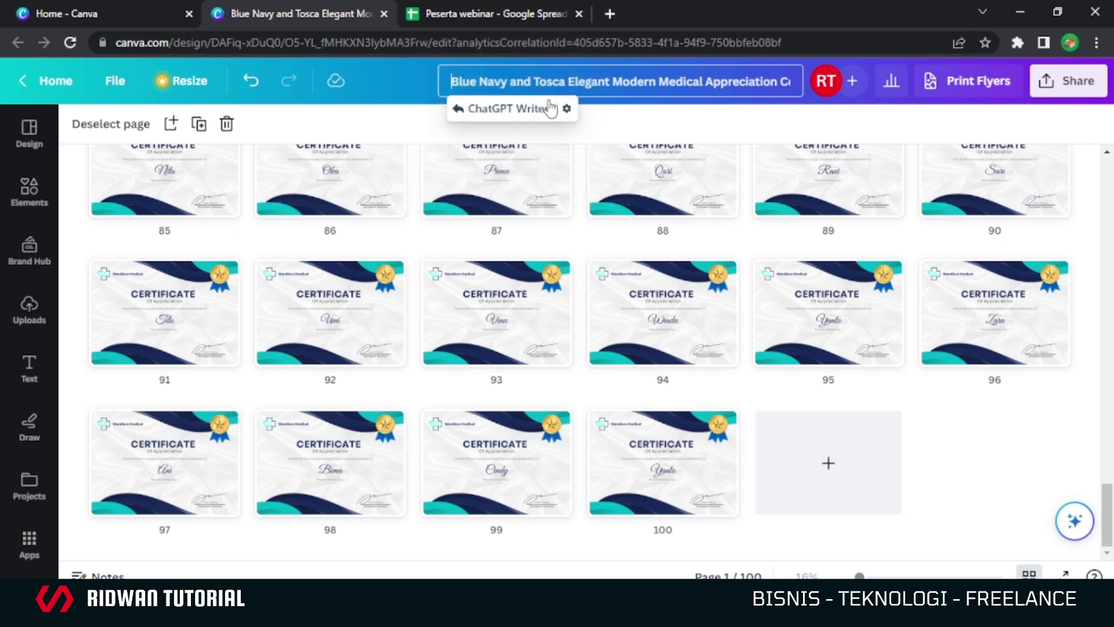
Search the templates from the Canva home page for "certificate".
{"action": "left_click", "coordinate": [53, 8]}
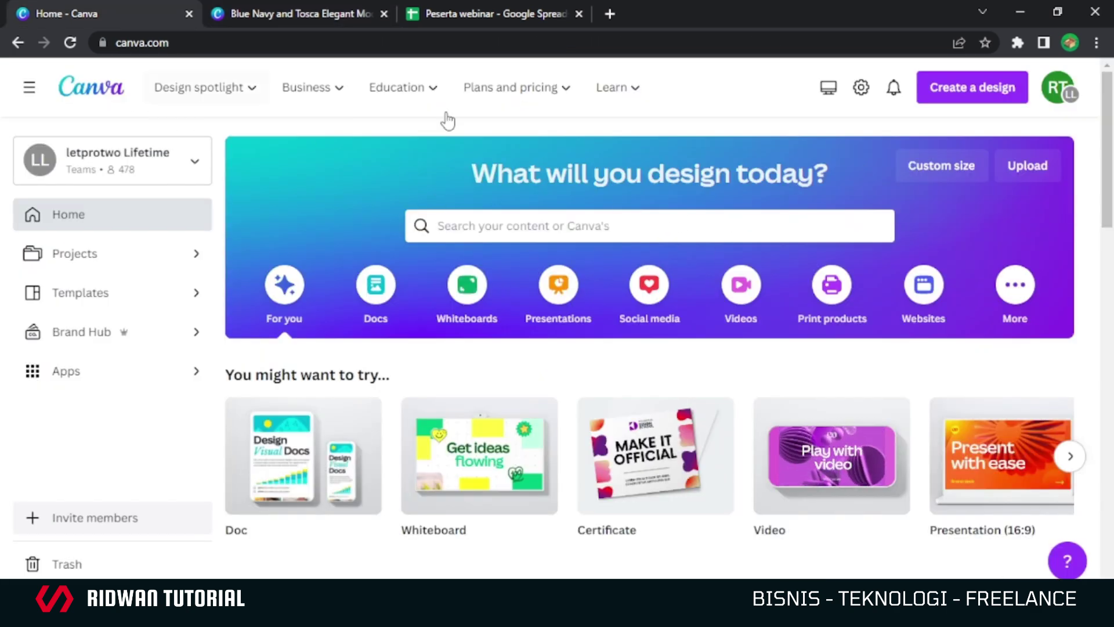
{"action": "left_click", "coordinate": [605, 218]}
{"action": "type", "text": "certi"}
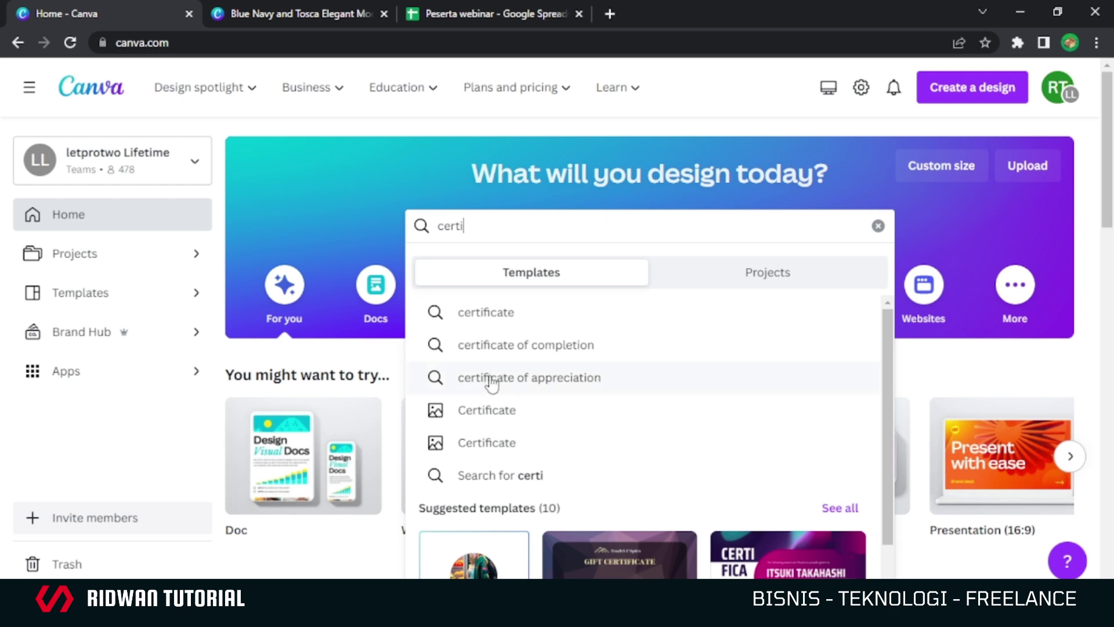
{"action": "left_click", "coordinate": [542, 317]}
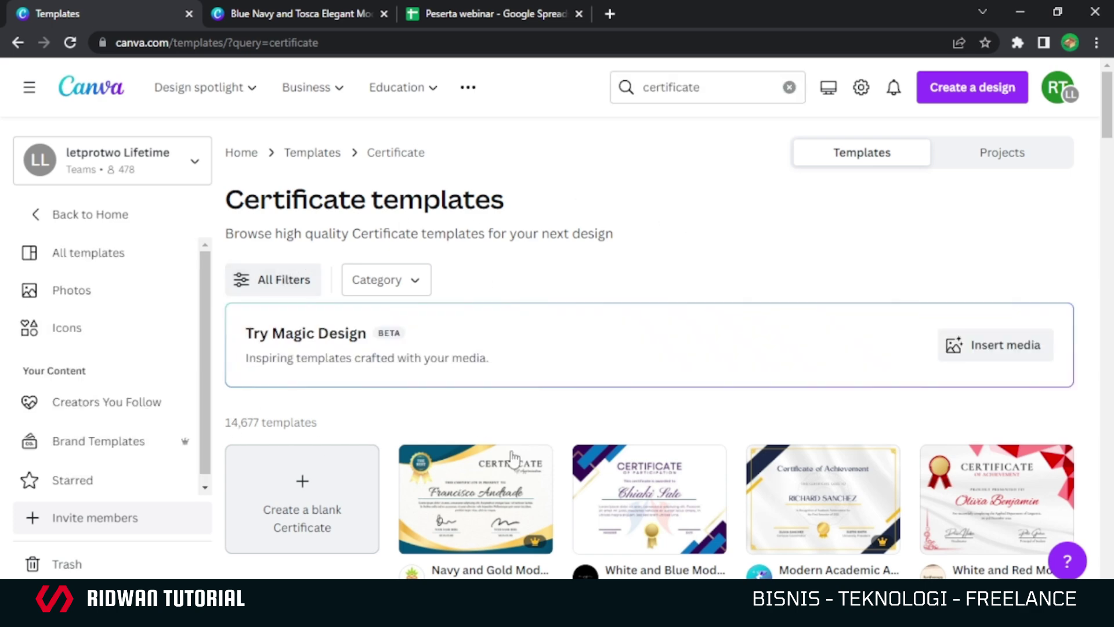
Browse the certificate templates and open the Multicolor Abstract Certificate for customizing.
{"action": "scroll", "coordinate": [532, 368], "scroll_direction": "down", "scroll_amount": 4}
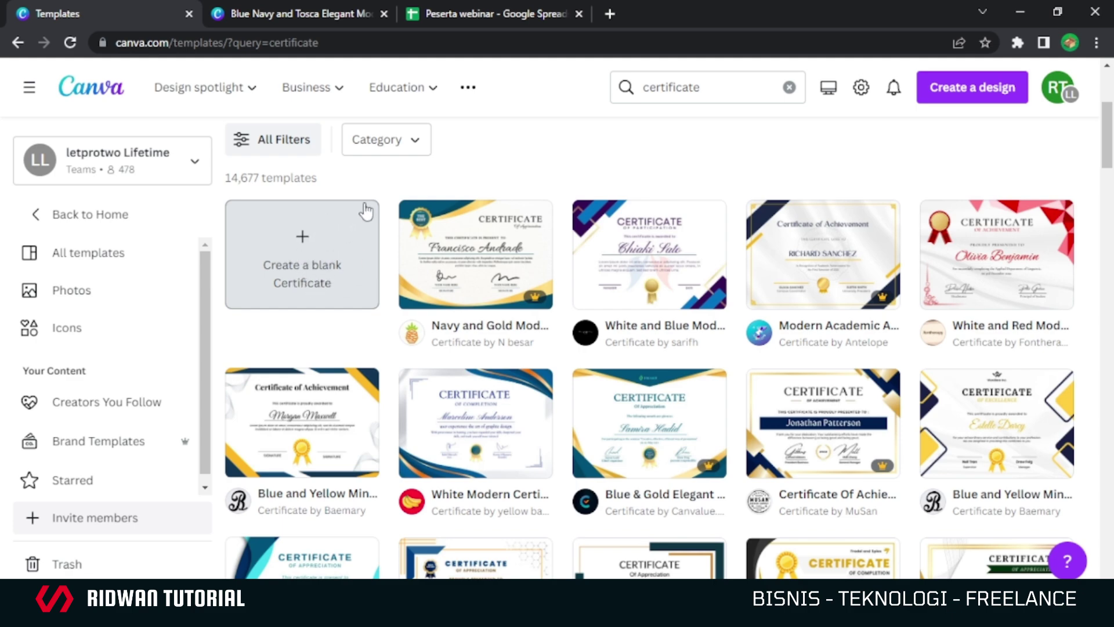
{"action": "scroll", "coordinate": [598, 228], "scroll_direction": "down", "scroll_amount": 4}
{"action": "scroll", "coordinate": [824, 313], "scroll_direction": "down", "scroll_amount": 4}
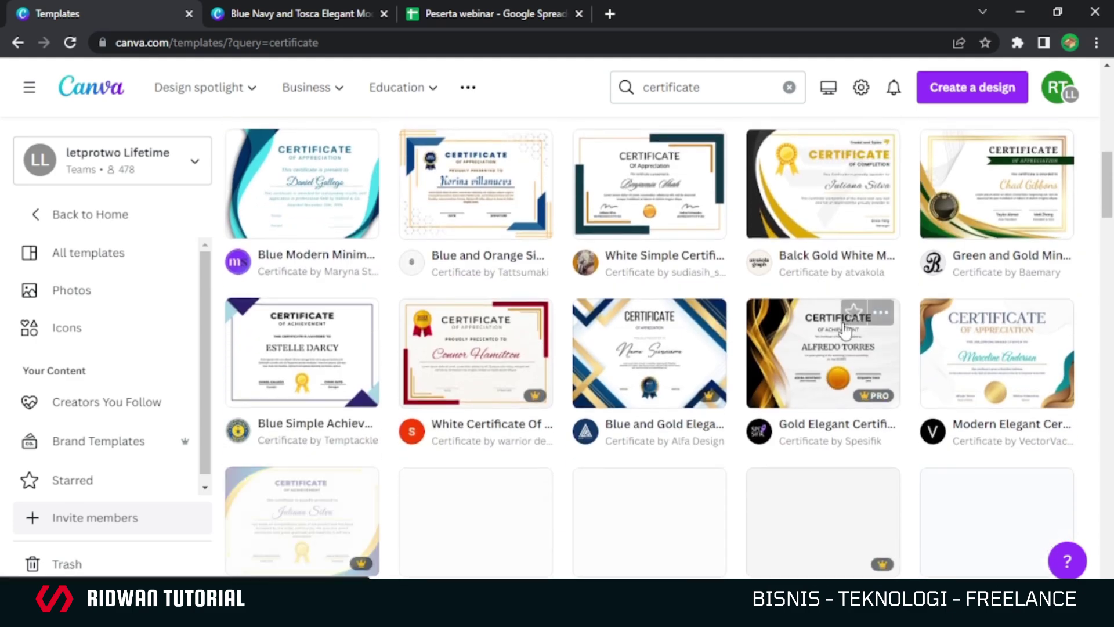
{"action": "scroll", "coordinate": [691, 305], "scroll_direction": "down", "scroll_amount": 5}
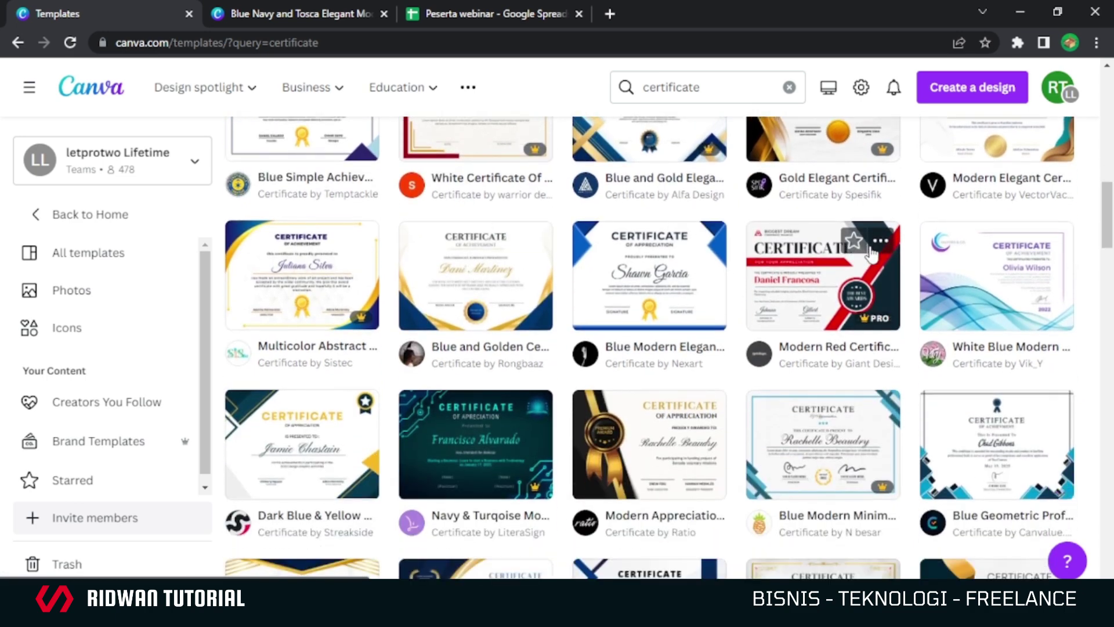
{"action": "scroll", "coordinate": [429, 349], "scroll_direction": "down", "scroll_amount": 3}
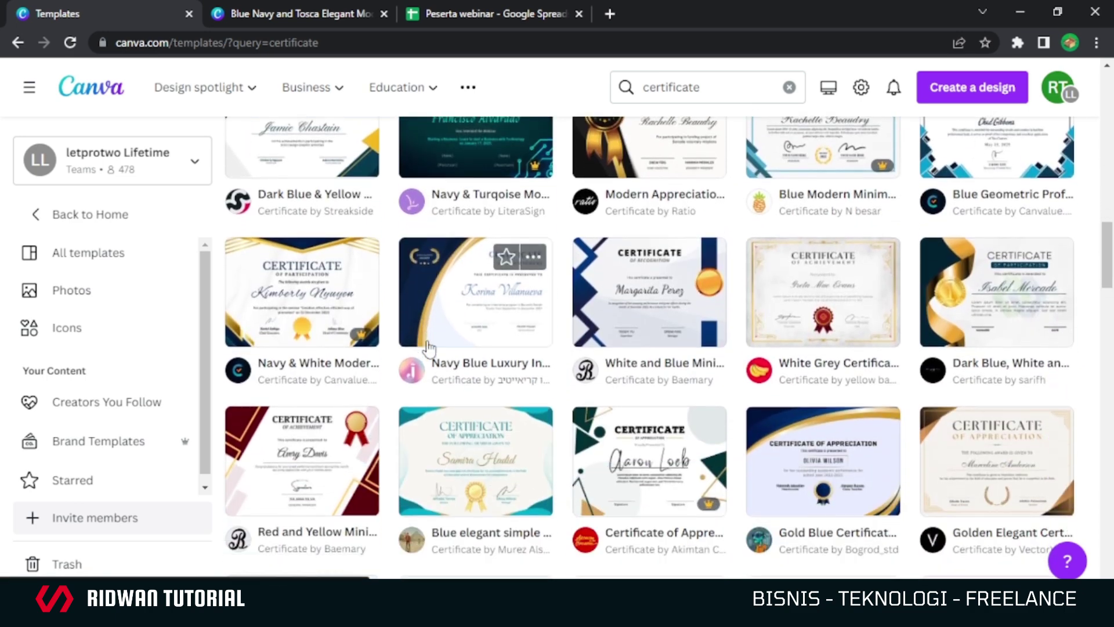
{"action": "scroll", "coordinate": [428, 349], "scroll_direction": "down", "scroll_amount": 4}
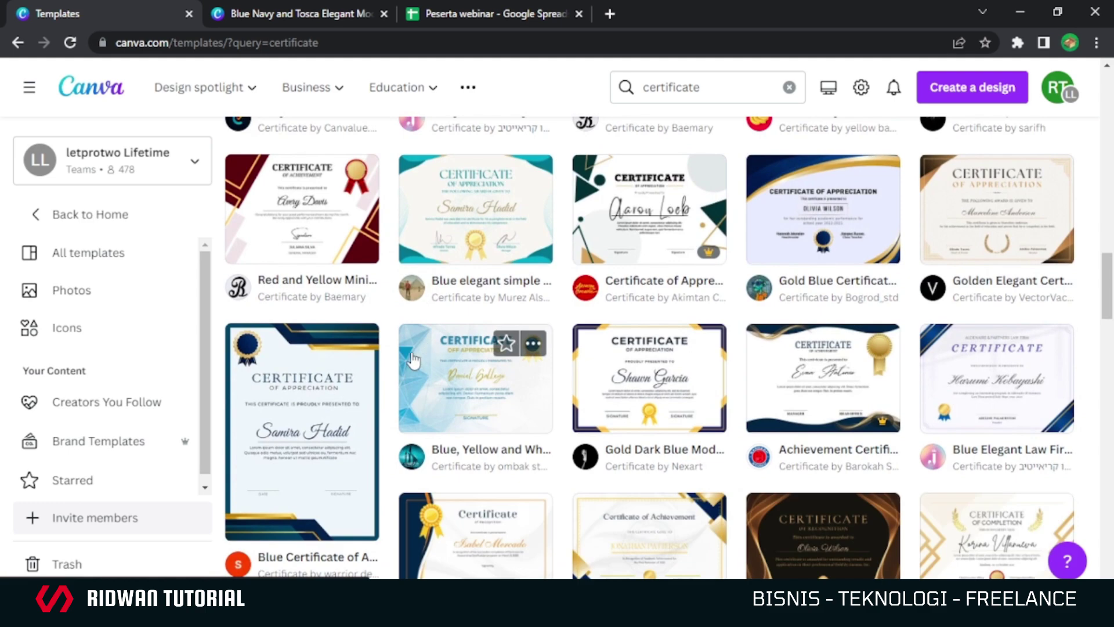
{"action": "scroll", "coordinate": [585, 337], "scroll_direction": "up", "scroll_amount": 3}
{"action": "scroll", "coordinate": [585, 337], "scroll_direction": "up", "scroll_amount": 6}
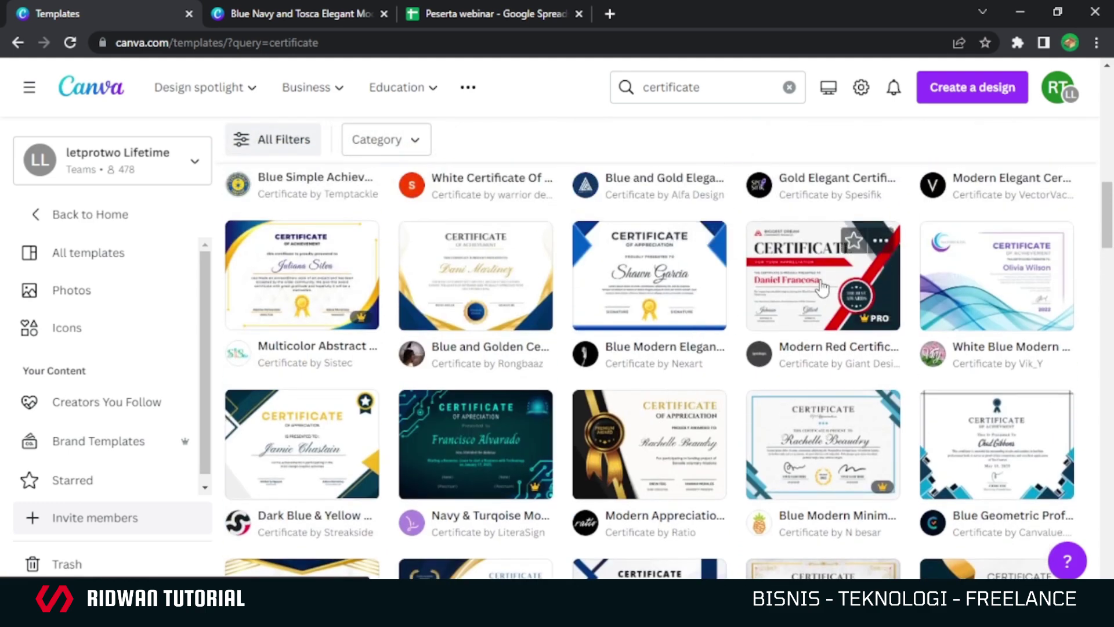
{"action": "scroll", "coordinate": [675, 304], "scroll_direction": "up", "scroll_amount": 3}
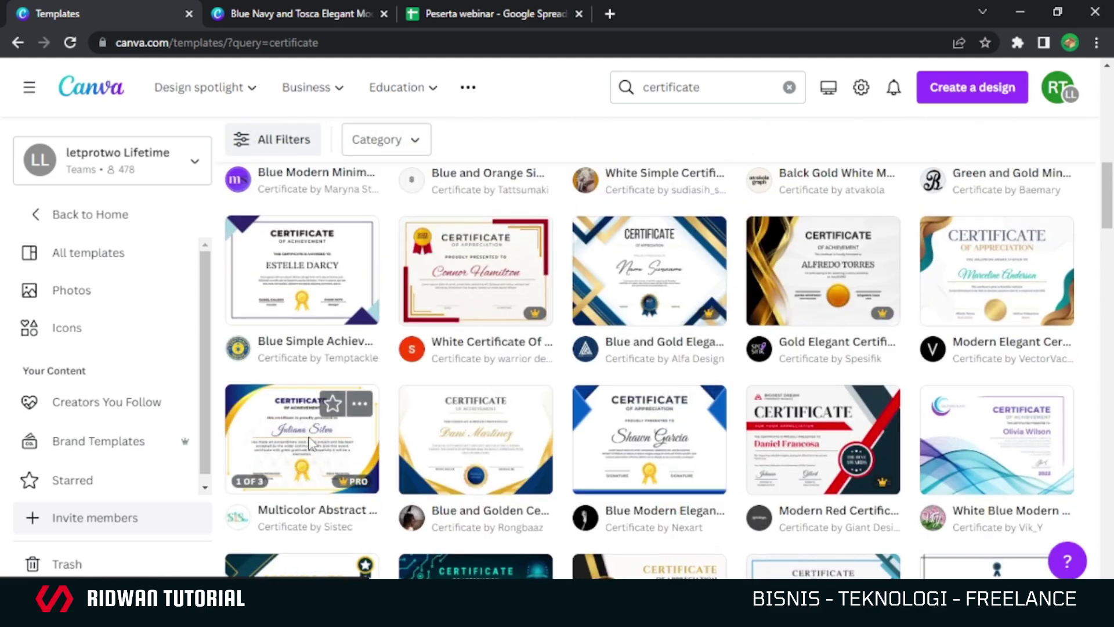
{"action": "left_click", "coordinate": [348, 424]}
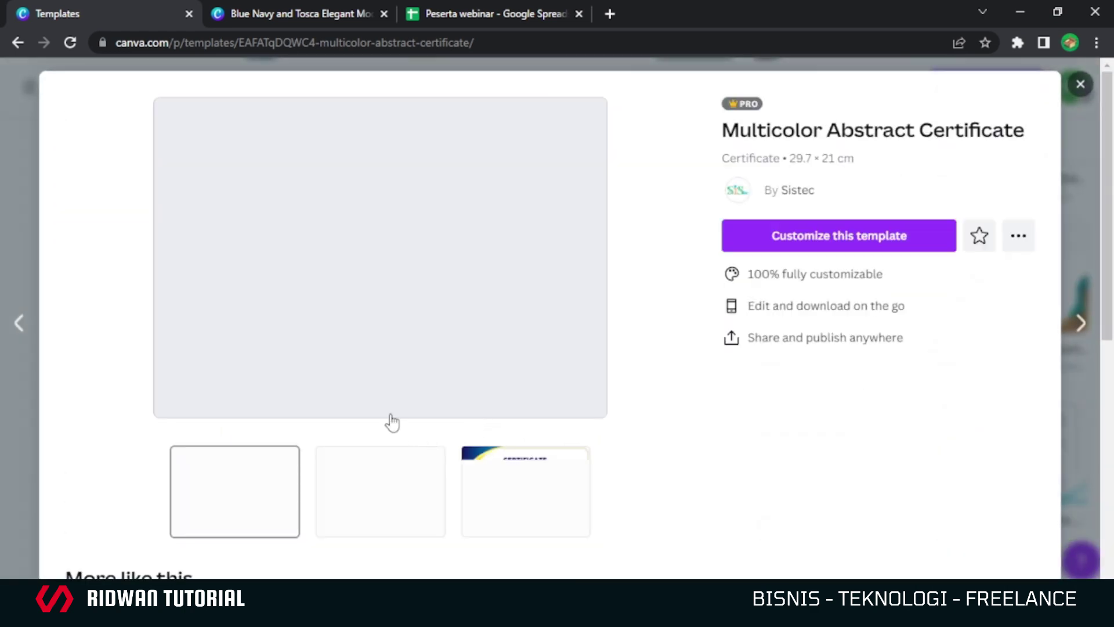
{"action": "left_click", "coordinate": [852, 237]}
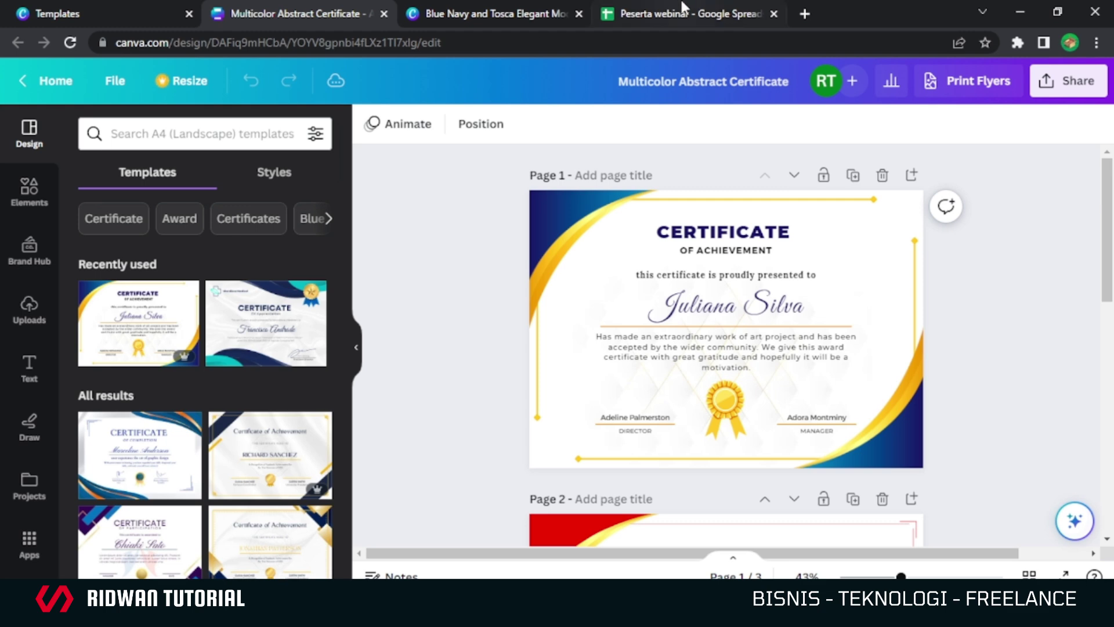
Review the list of participant names in the "Peserta webinar" Google Sheets file and glance at the finished certificate design.
{"action": "left_click", "coordinate": [678, 8]}
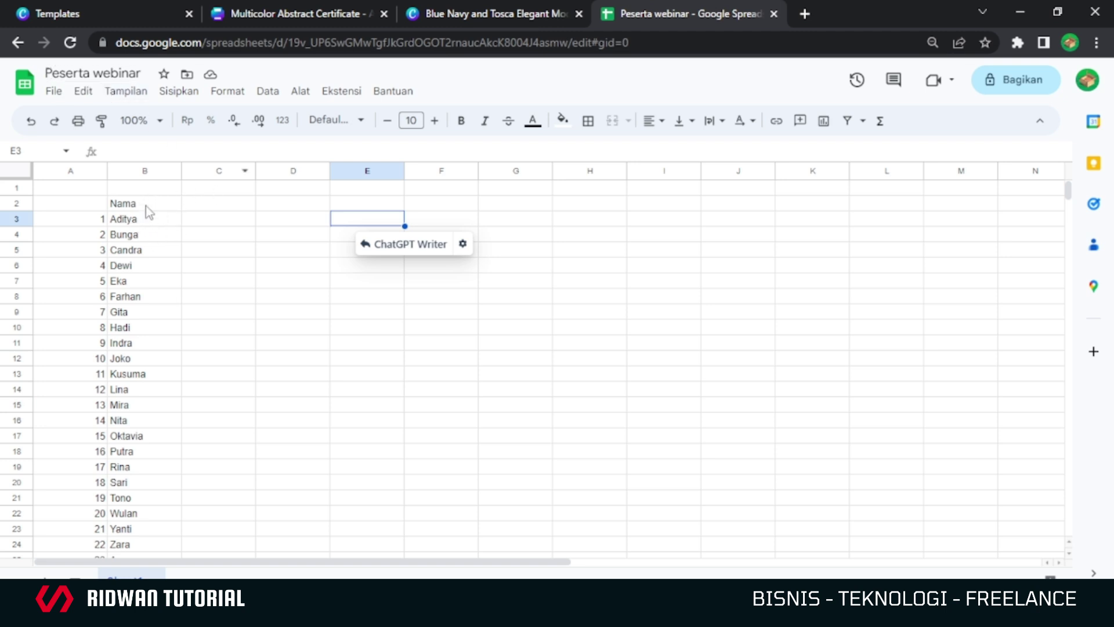
{"action": "scroll", "coordinate": [145, 308], "scroll_direction": "down", "scroll_amount": 20}
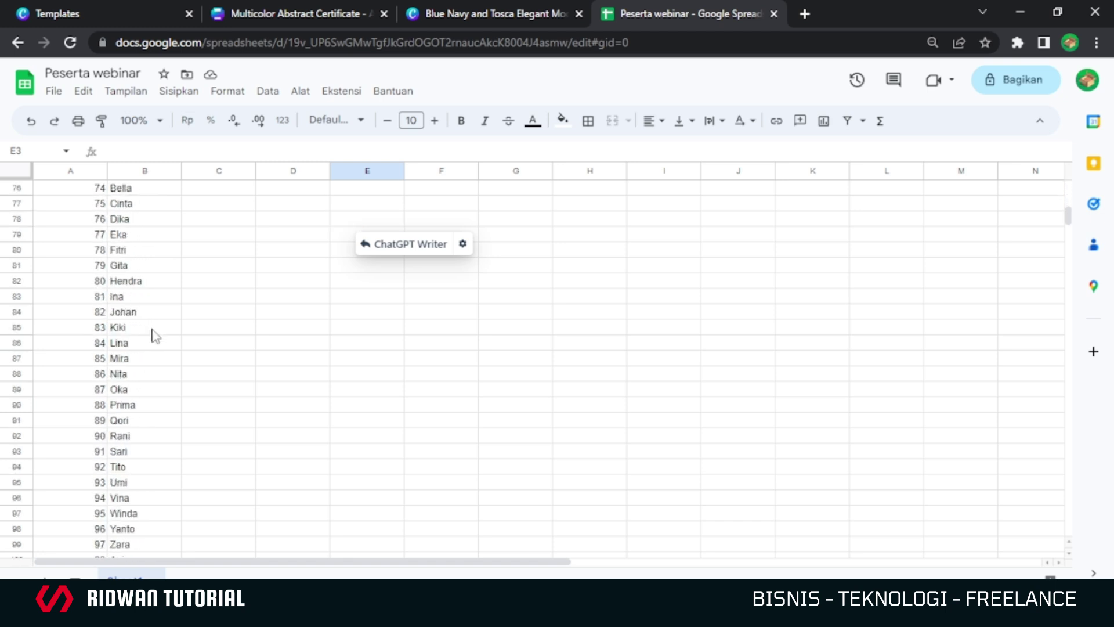
{"action": "scroll", "coordinate": [154, 336], "scroll_direction": "down", "scroll_amount": 6}
{"action": "scroll", "coordinate": [180, 398], "scroll_direction": "up", "scroll_amount": 2}
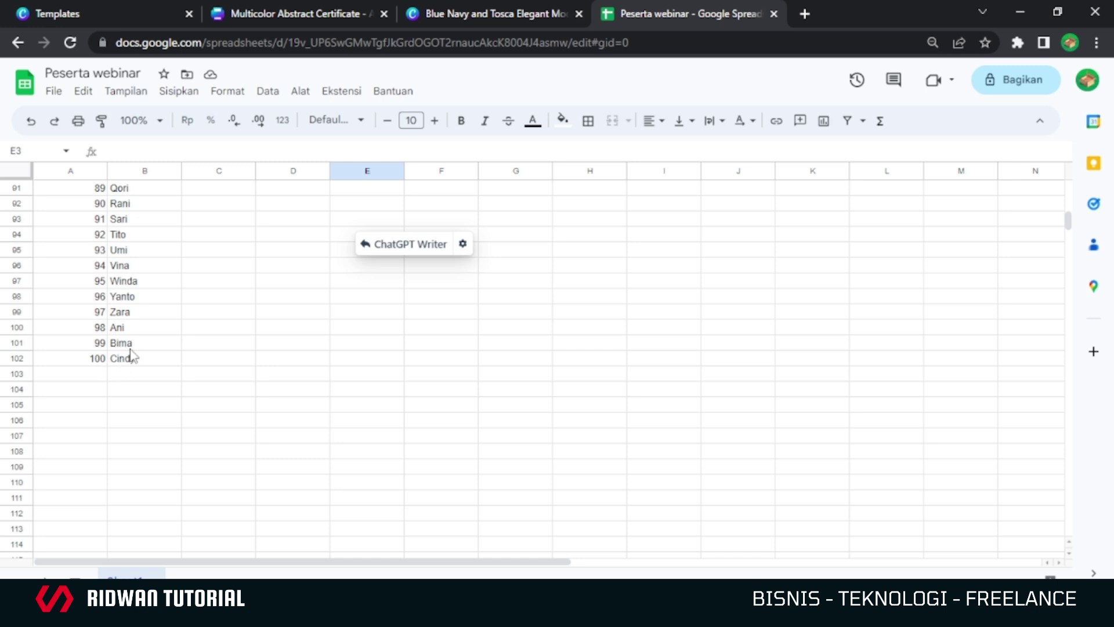
{"action": "scroll", "coordinate": [133, 354], "scroll_direction": "up", "scroll_amount": 20}
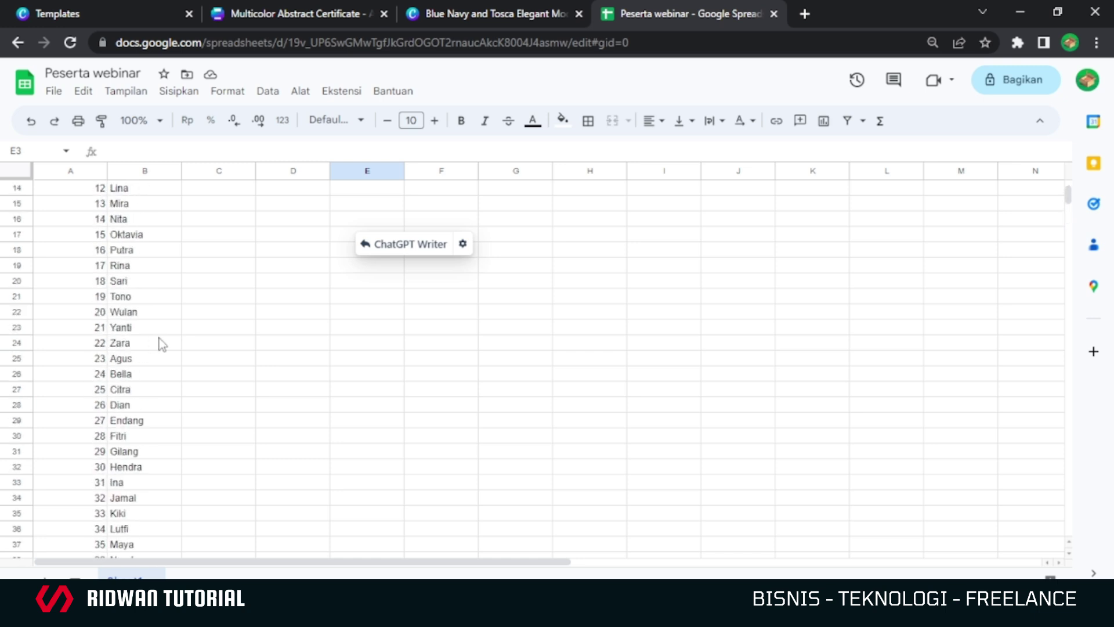
{"action": "scroll", "coordinate": [169, 336], "scroll_direction": "up", "scroll_amount": 4}
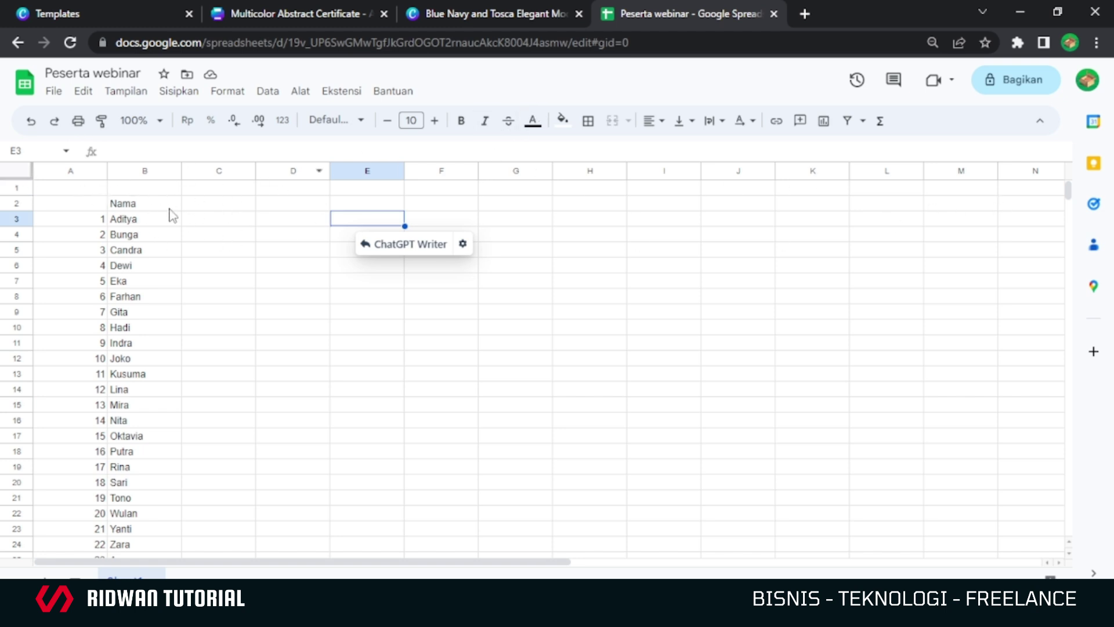
{"action": "left_click", "coordinate": [475, 3]}
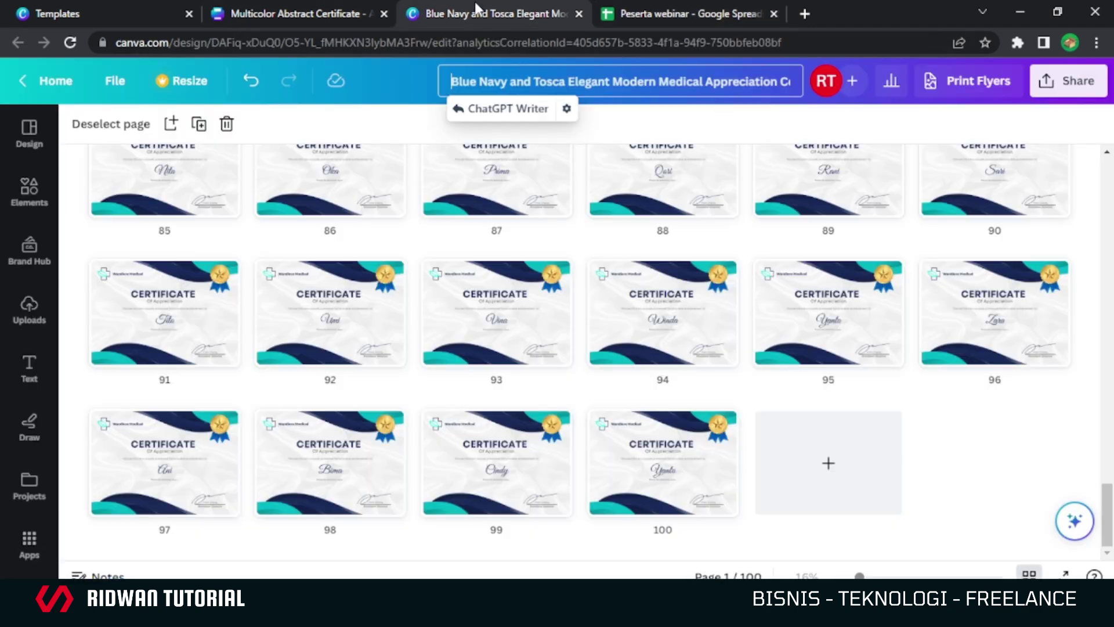
Delete the second and third pages of the Multicolor Abstract Certificate design, keeping only the first page.
{"action": "left_click", "coordinate": [344, 10]}
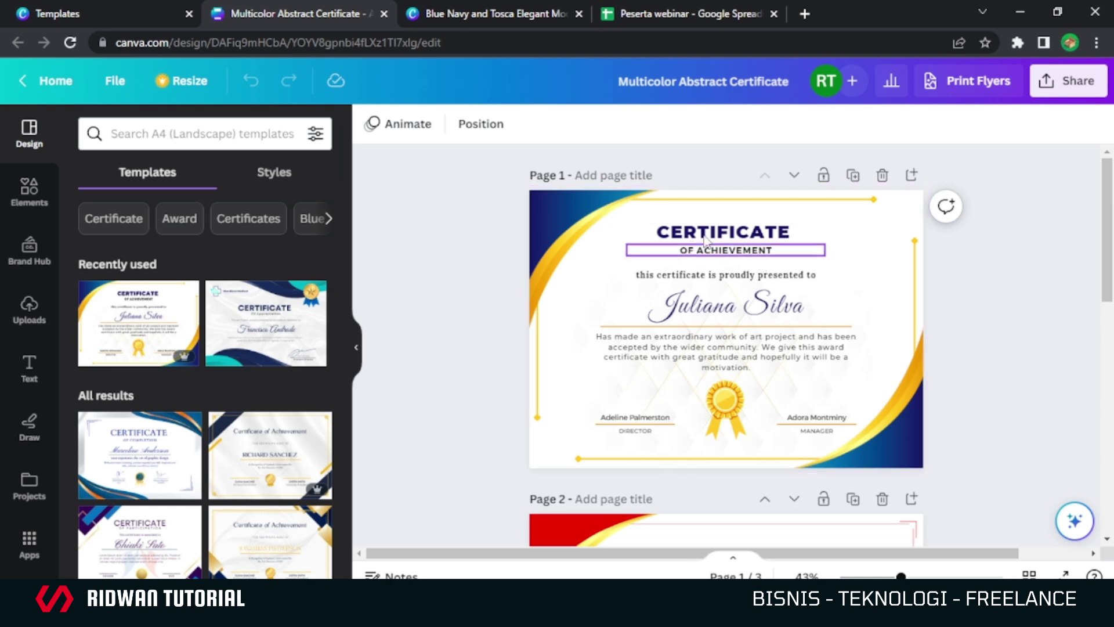
{"action": "left_click", "coordinate": [883, 499]}
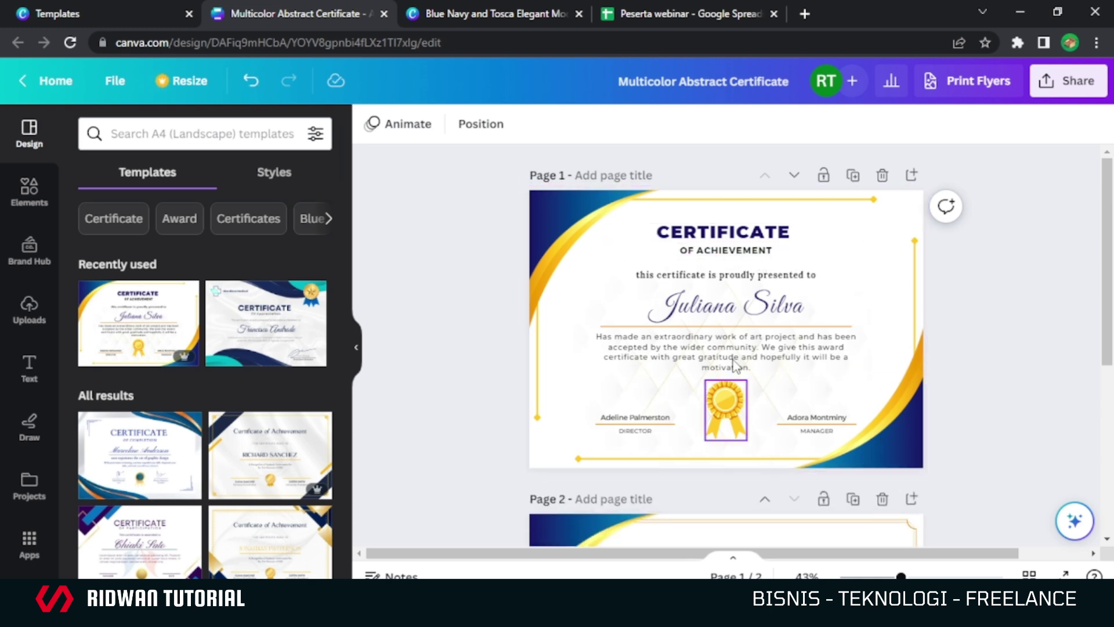
{"action": "left_click", "coordinate": [882, 499]}
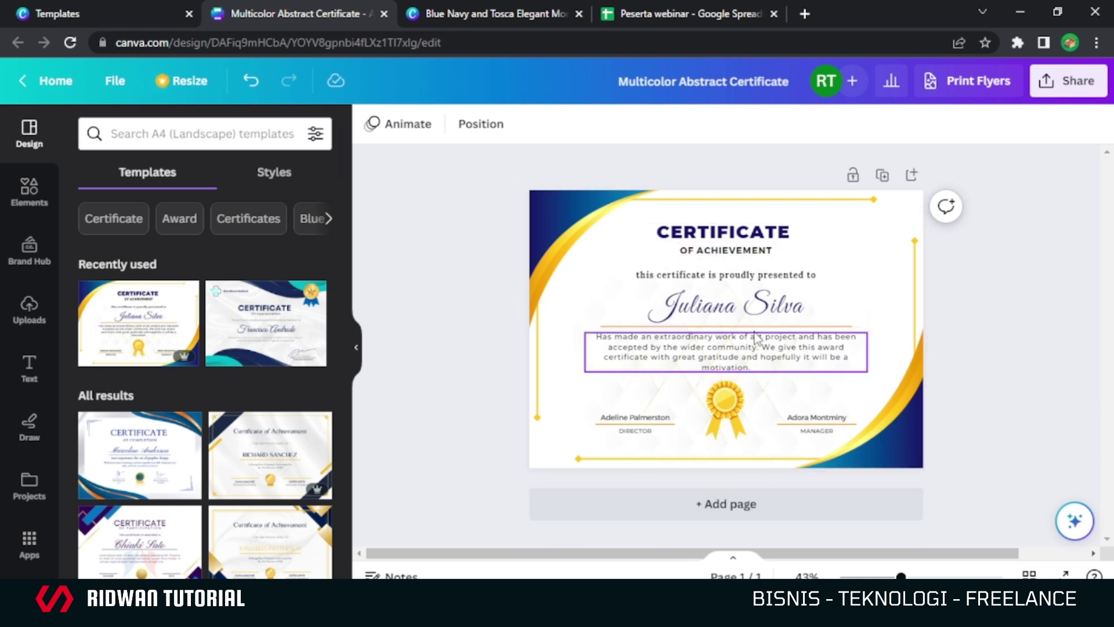
Replace the certificate's main heading with "SERTIFIKAT".
{"action": "left_click", "coordinate": [767, 231]}
{"action": "double_click", "coordinate": [767, 231]}
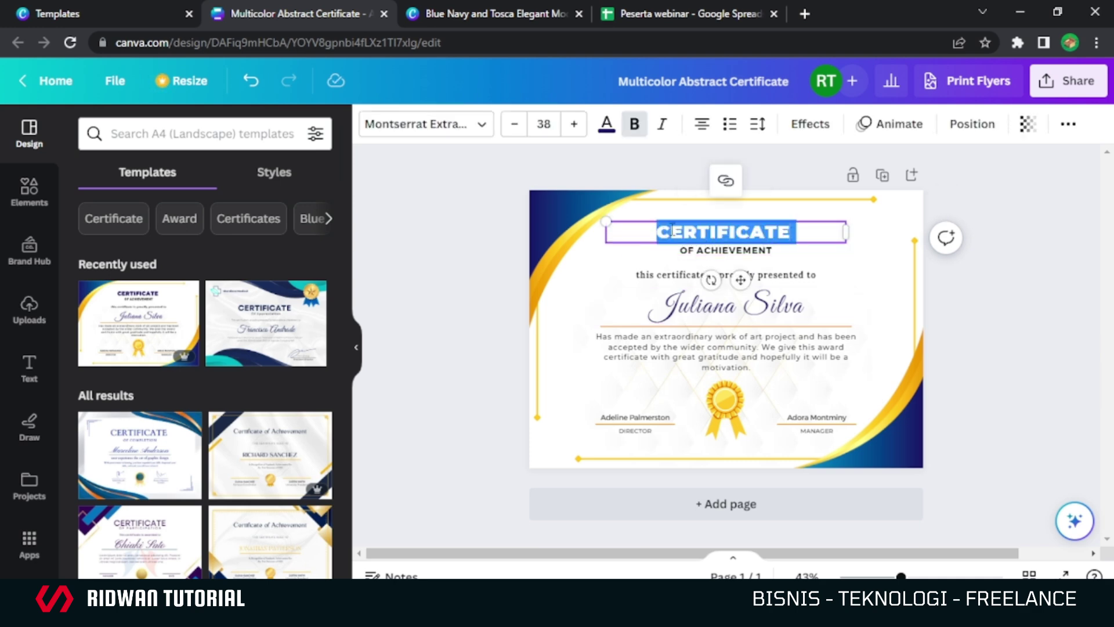
{"action": "type", "text": "SERT"}
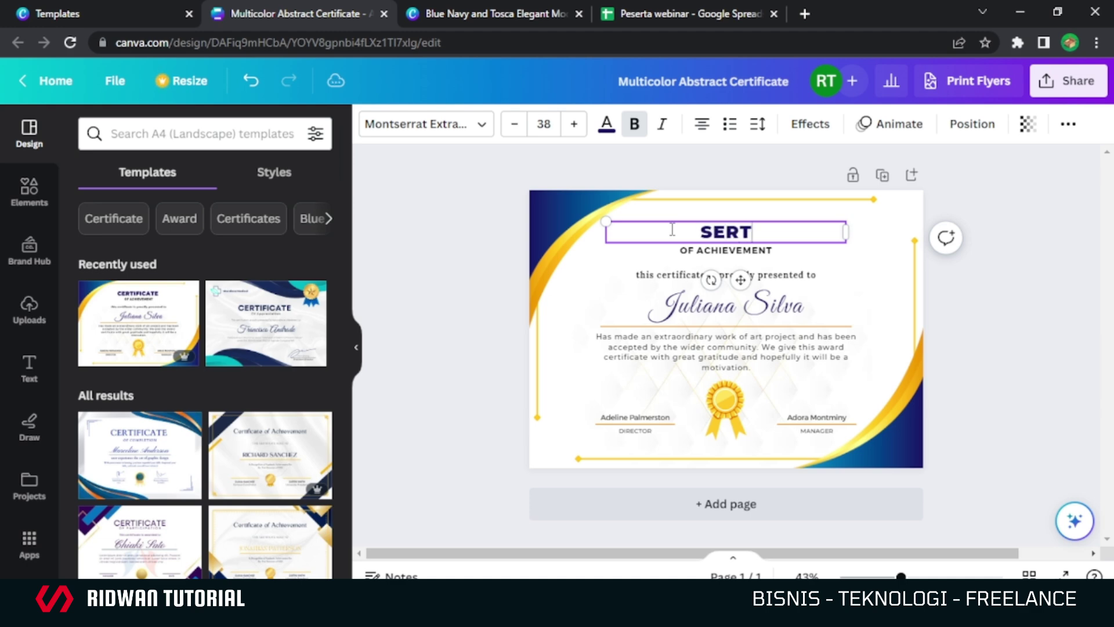
{"action": "type", "text": "IFIKAT"}
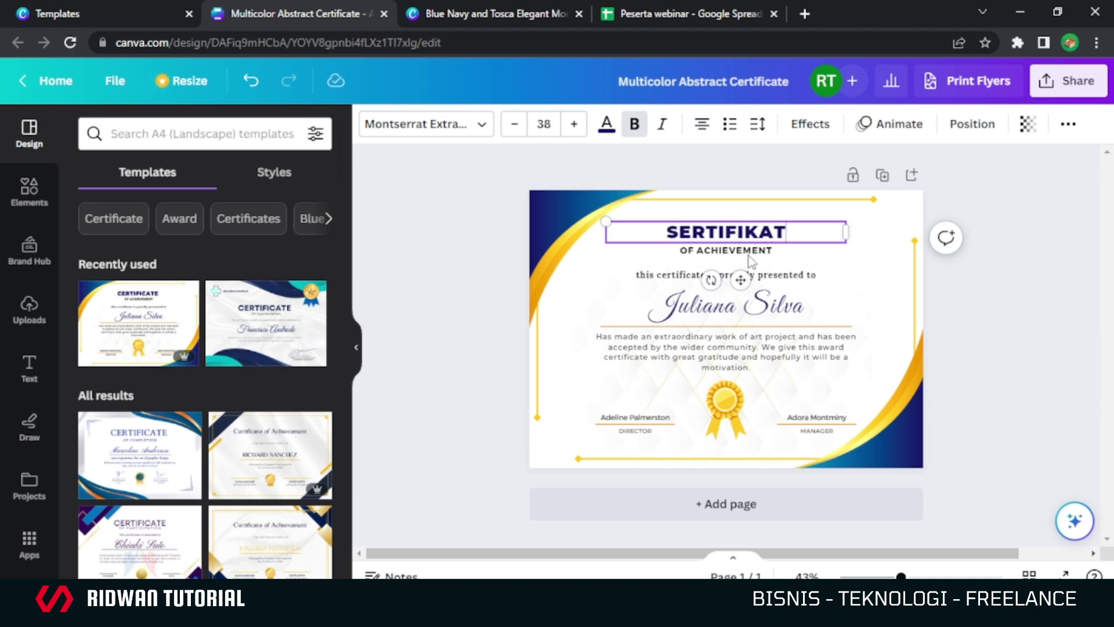
Replace the line above the recipient's name with "DIBERIKAN KEPADA :".
{"action": "double_click", "coordinate": [695, 276]}
{"action": "type", "text": "D"}
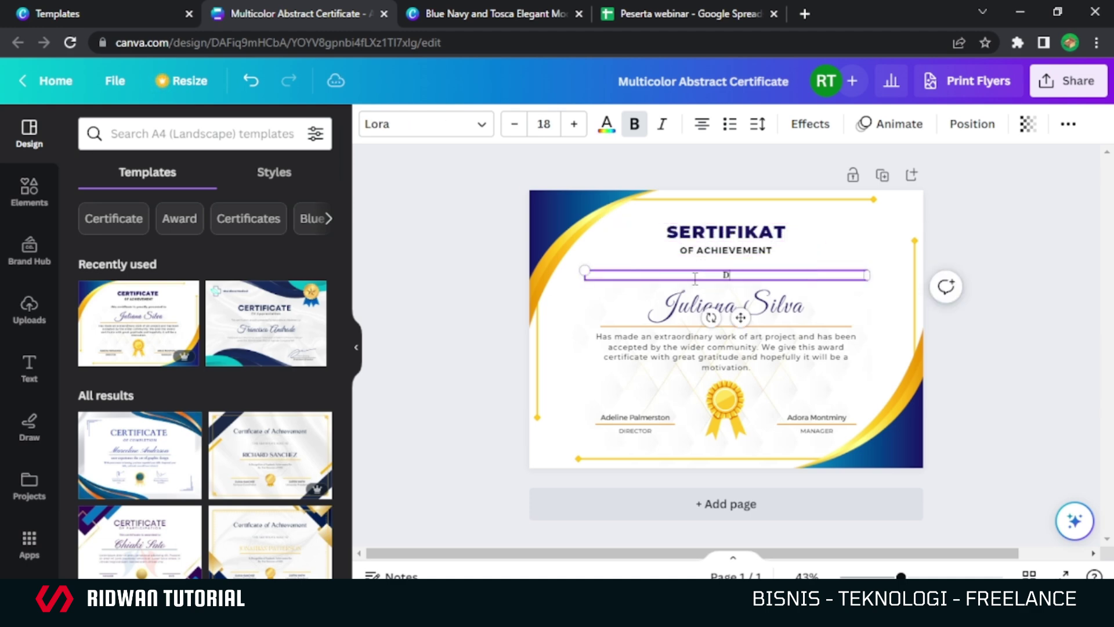
{"action": "type", "text": "IBERIKAN KEPADA :"}
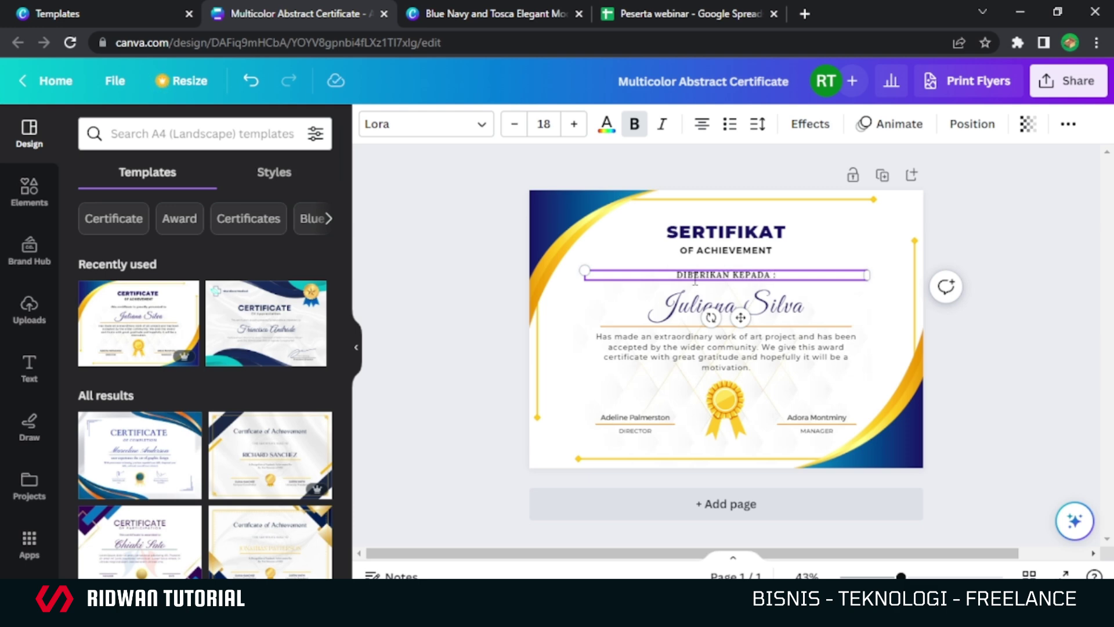
{"action": "left_click", "coordinate": [779, 305]}
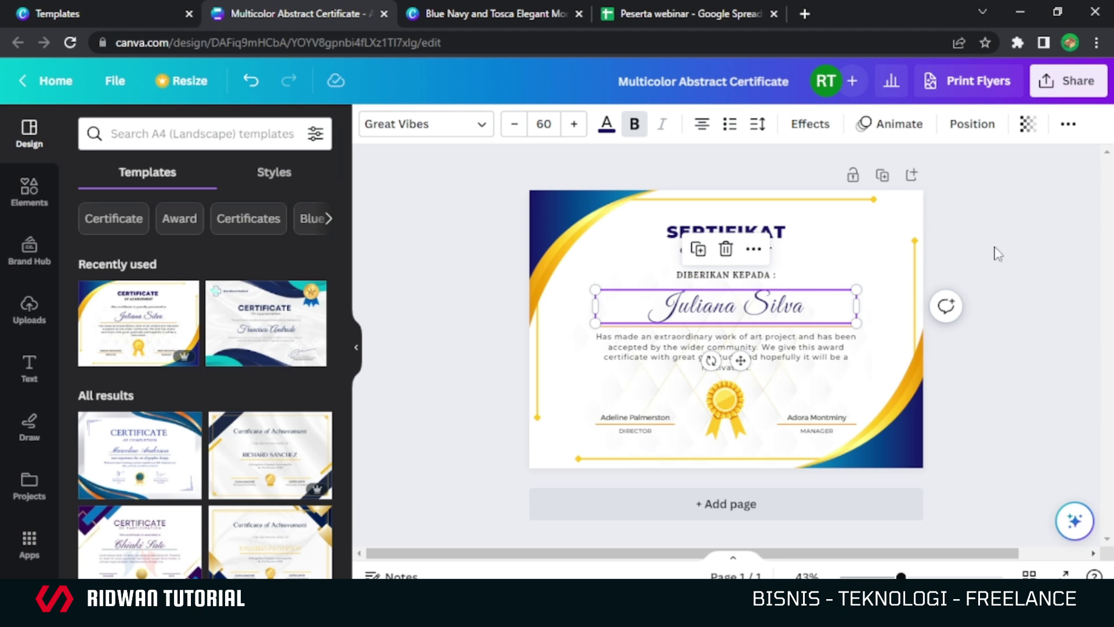
Replace the description paragraph below the recipient's name with "Sebagai peserta Webinar XXX".
{"action": "double_click", "coordinate": [791, 344]}
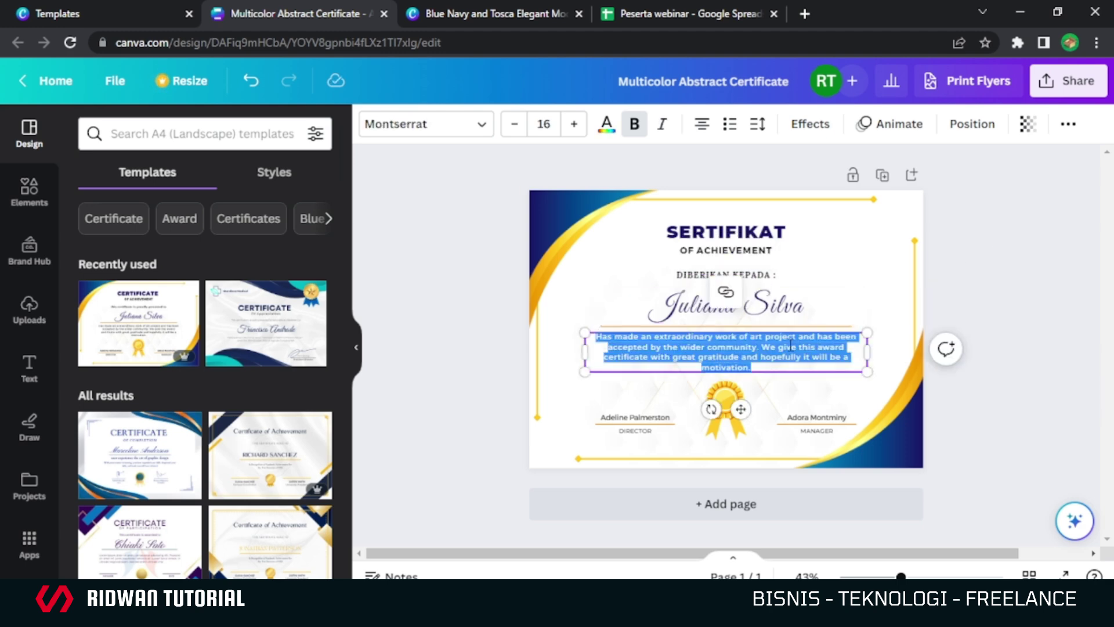
{"action": "type", "text": "s"}
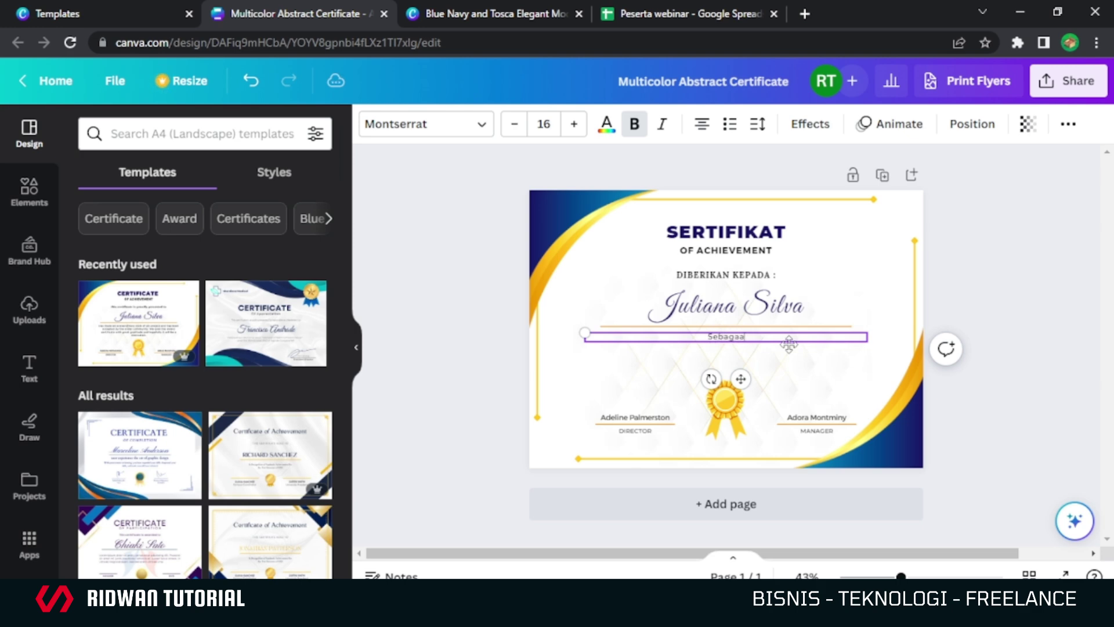
{"action": "type", "text": "ebagai peserta "}
{"action": "type", "text": "Lom"}
{"action": "key", "text": "BackSpace"}
{"action": "key", "text": "BackSpace"}
{"action": "key", "text": "BackSpace"}
{"action": "type", "text": "WEB"}
{"action": "key", "text": "BackSpace"}
{"action": "key", "text": "BackSpace"}
{"action": "type", "text": "ebinar XXX"}
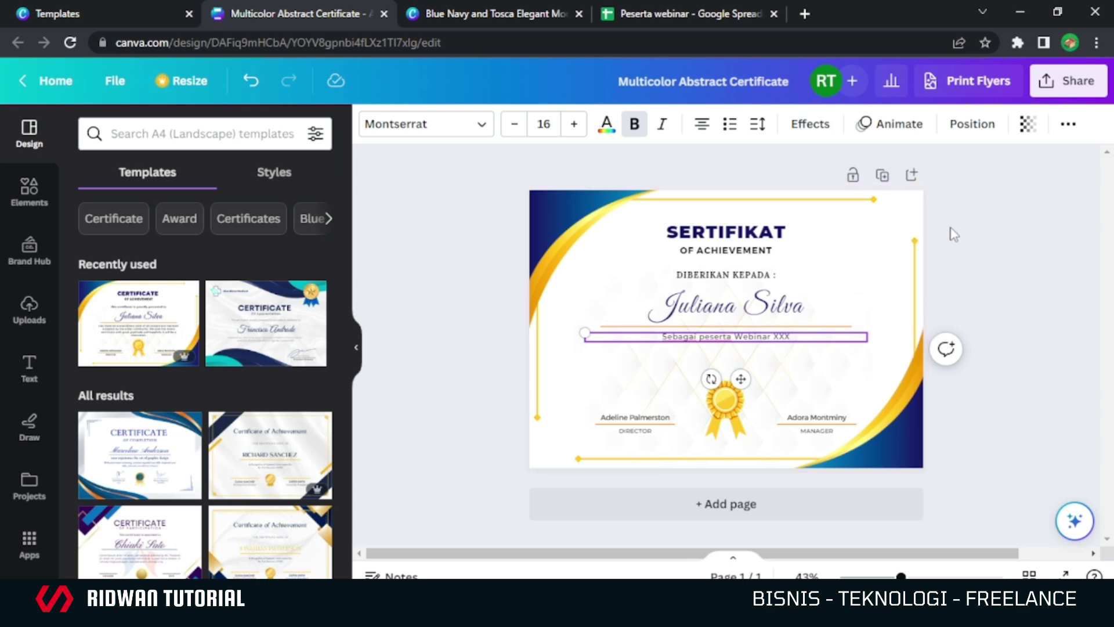
{"action": "left_click", "coordinate": [897, 249]}
Search the design's app library for "BULK CREATE".
{"action": "left_click", "coordinate": [824, 299]}
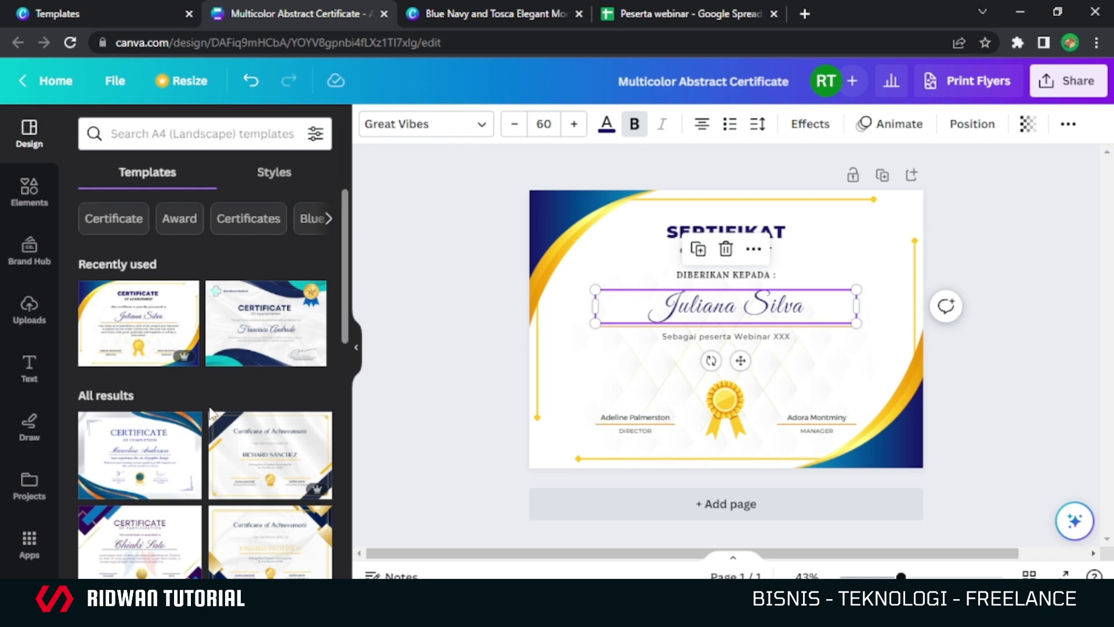
{"action": "left_click", "coordinate": [40, 547]}
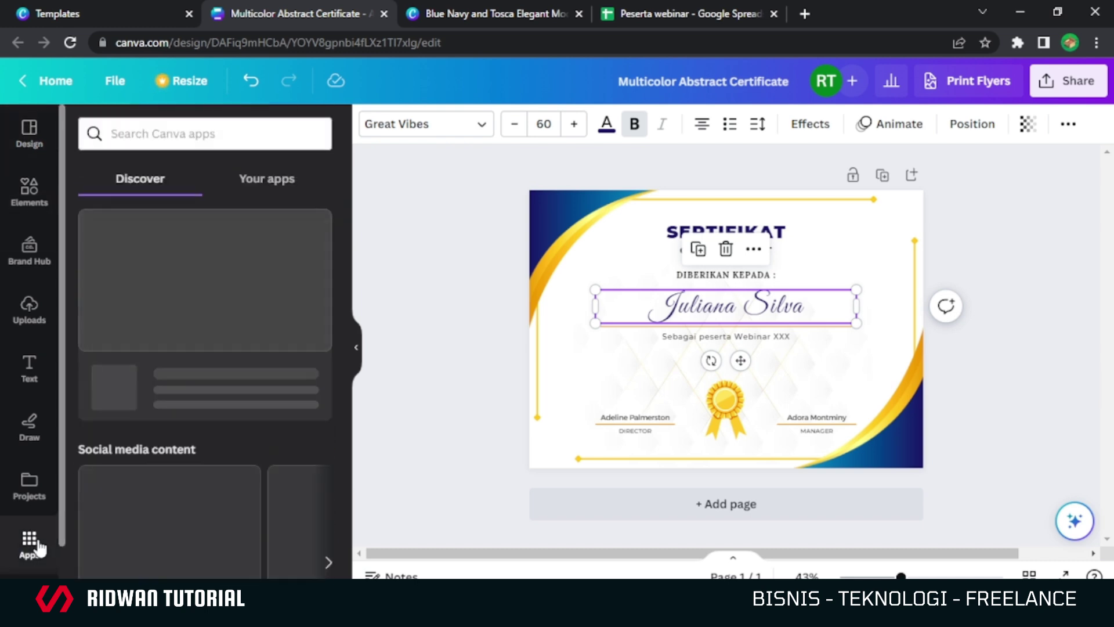
{"action": "left_click", "coordinate": [231, 140]}
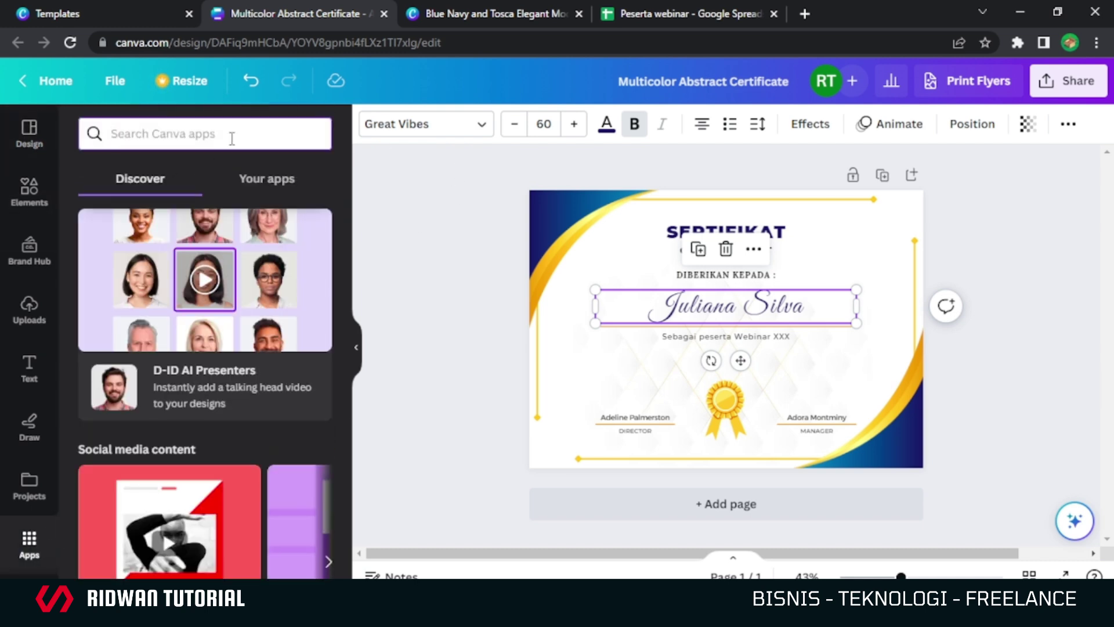
{"action": "type", "text": "CRE"}
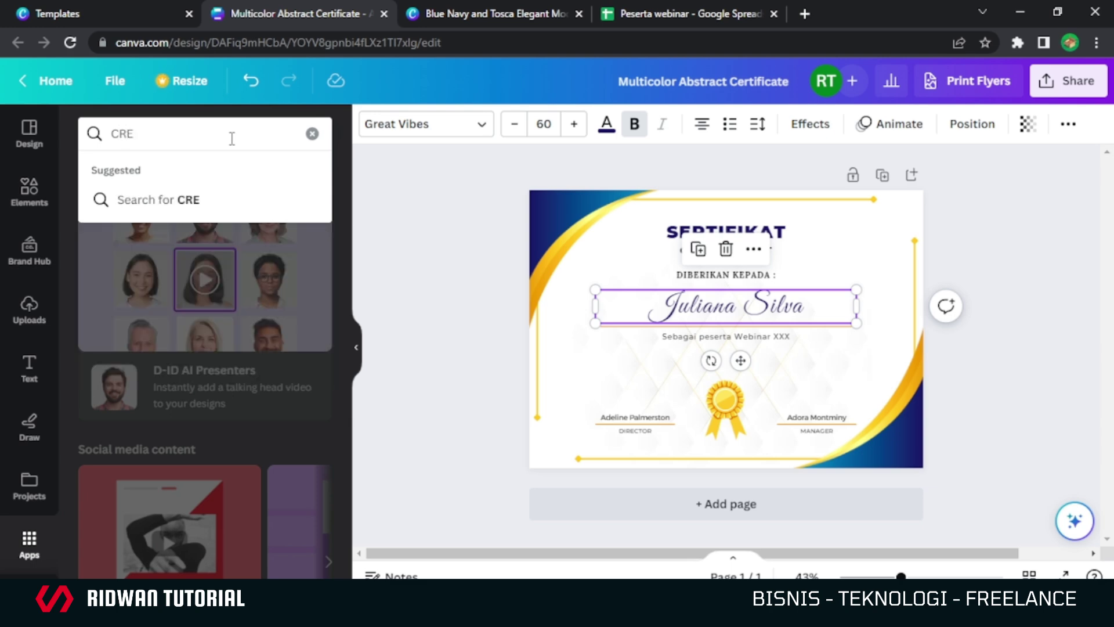
{"action": "key", "text": "BackSpace"}
{"action": "type", "text": "BULK CER"}
{"action": "type", "text": "AT"}
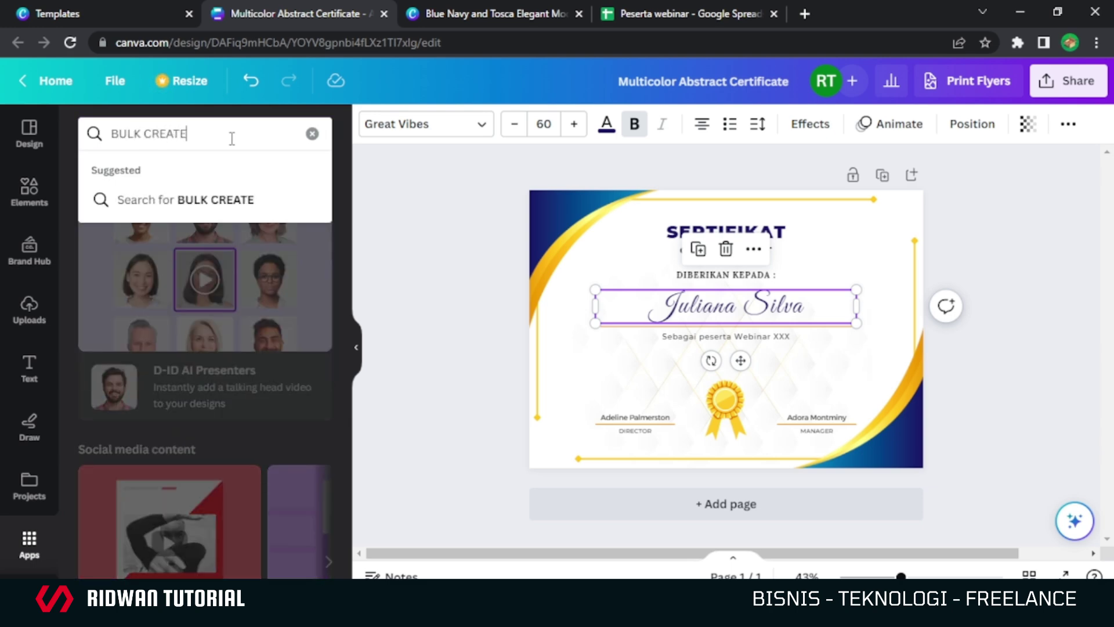
{"action": "type", "text": "E"}
{"action": "key", "text": "Return"}
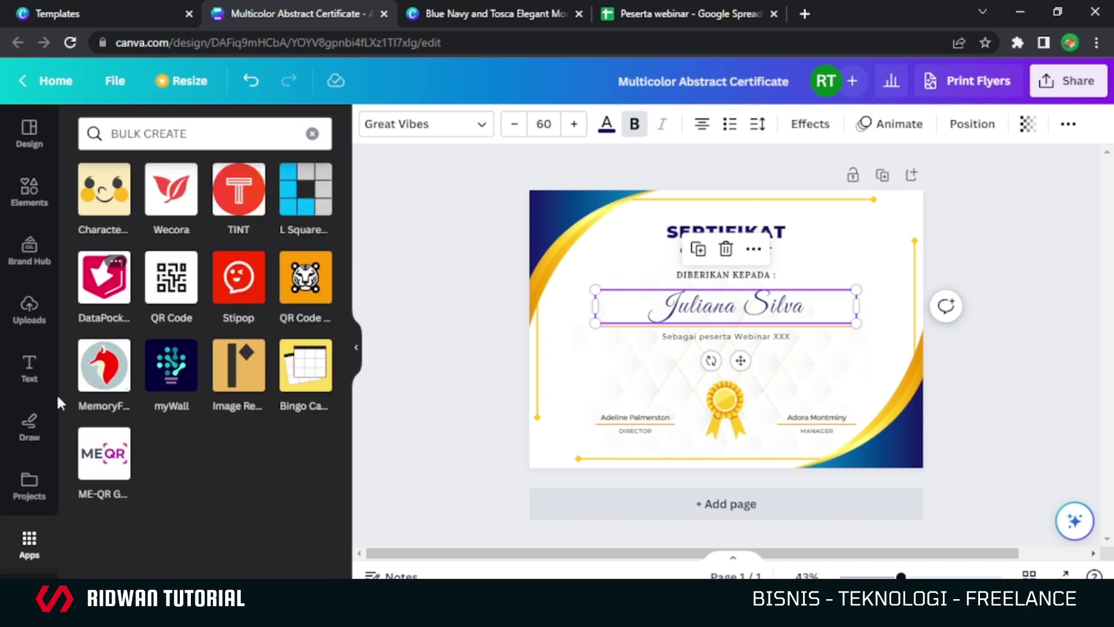
Open the Bulk create app for the certificate design.
{"action": "scroll", "coordinate": [30, 523], "scroll_direction": "down", "scroll_amount": 1}
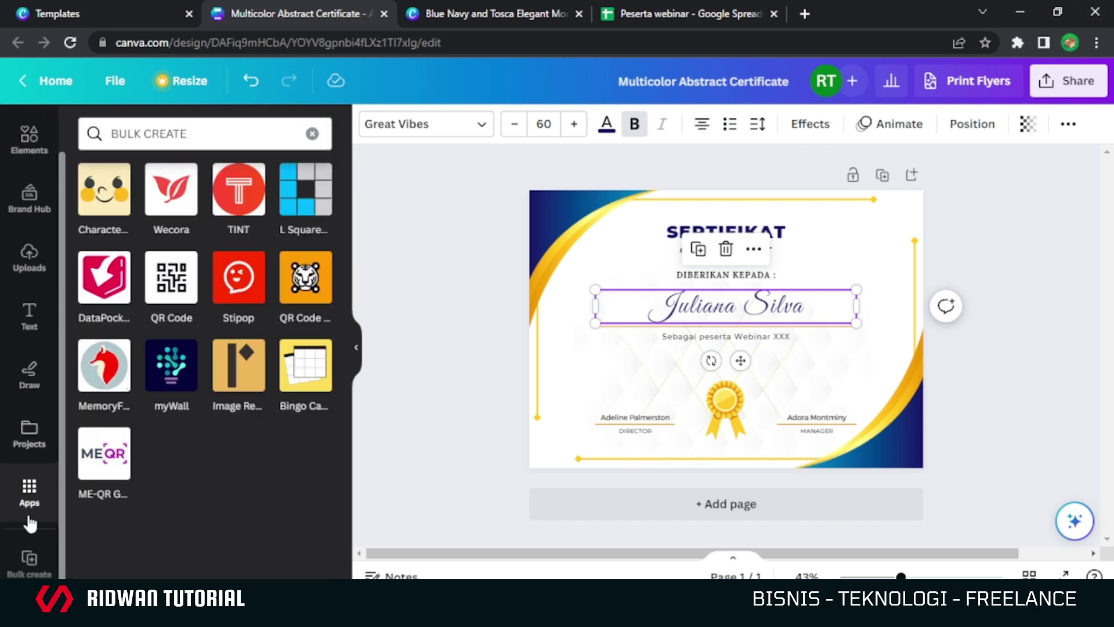
{"action": "left_click", "coordinate": [21, 554]}
{"action": "left_click", "coordinate": [24, 557]}
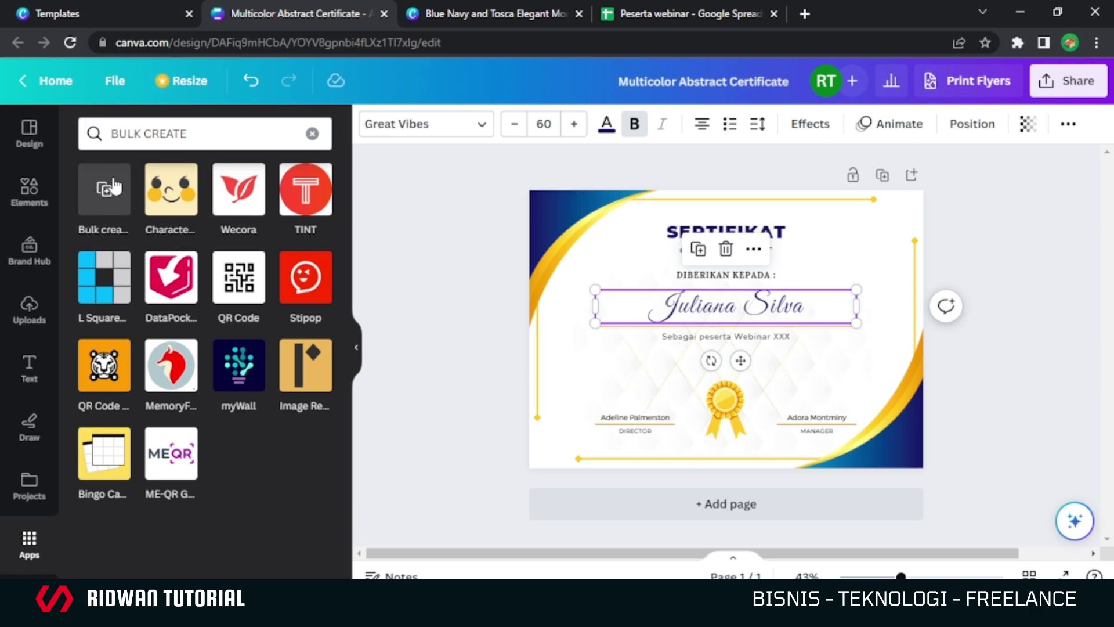
{"action": "left_click", "coordinate": [186, 133]}
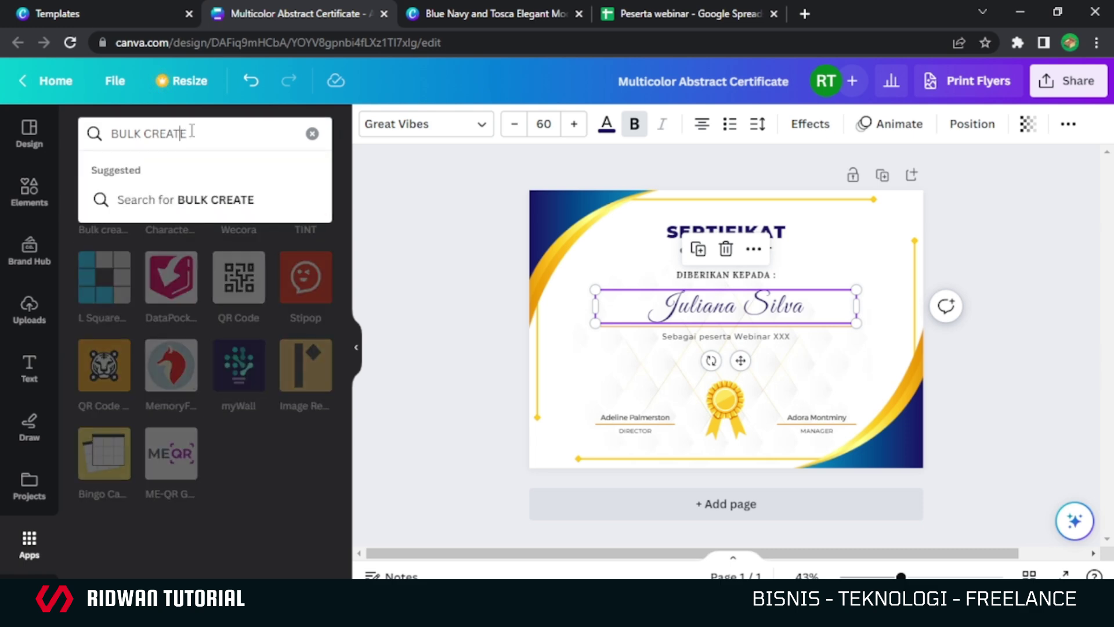
{"action": "left_click", "coordinate": [379, 171]}
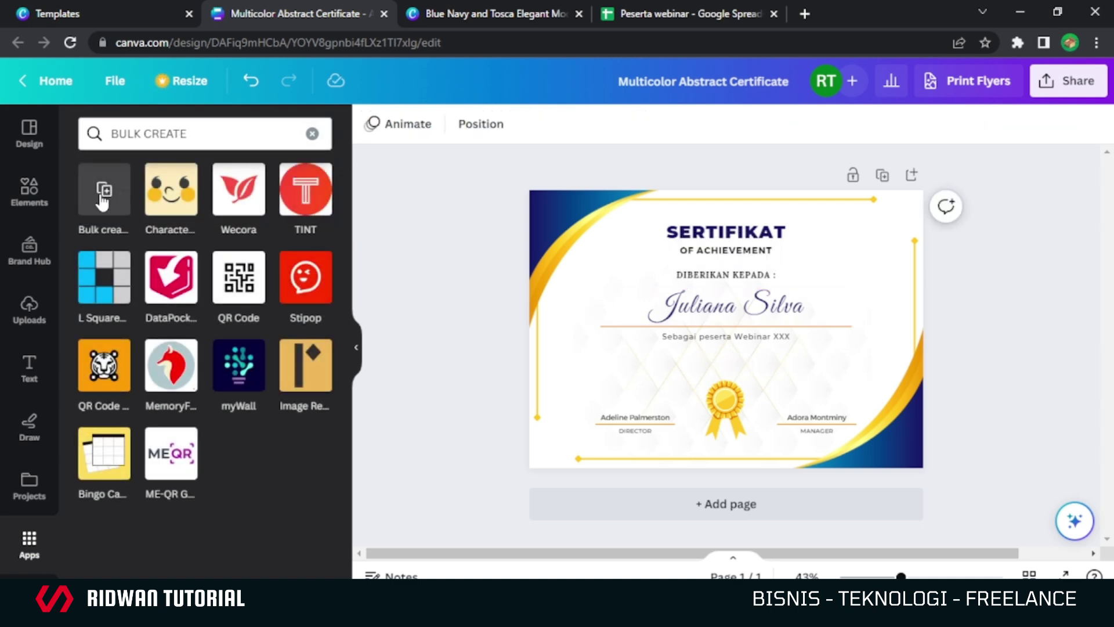
{"action": "left_click", "coordinate": [102, 200]}
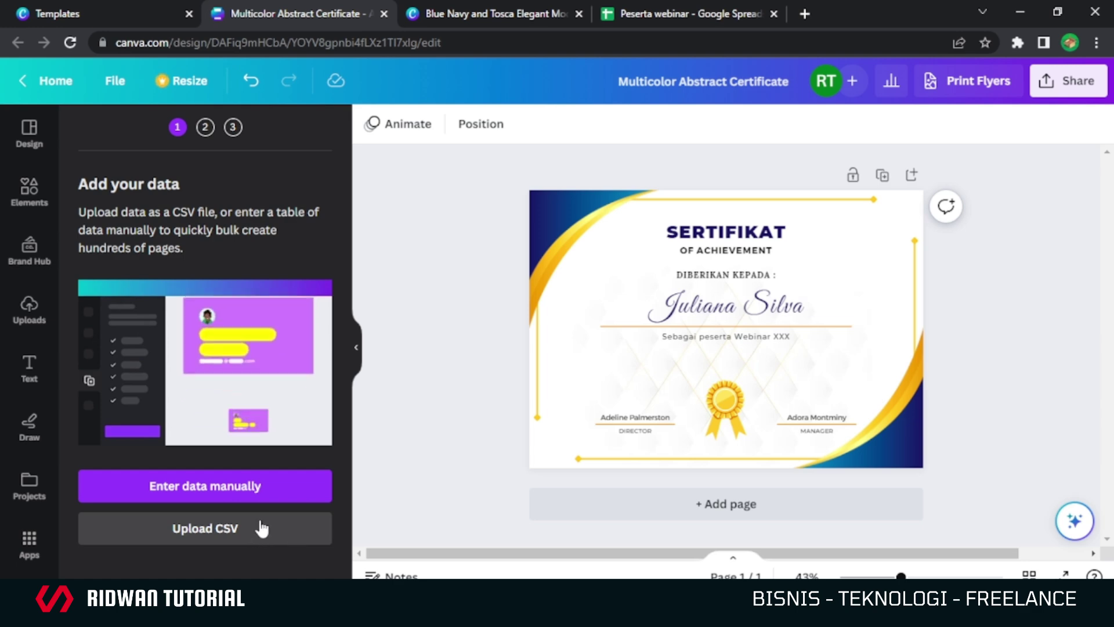
Choose manual data entry and rename the two data columns "Nama peserta" and "webinar".
{"action": "left_click", "coordinate": [219, 503]}
{"action": "left_click", "coordinate": [246, 156]}
{"action": "left_click", "coordinate": [139, 162]}
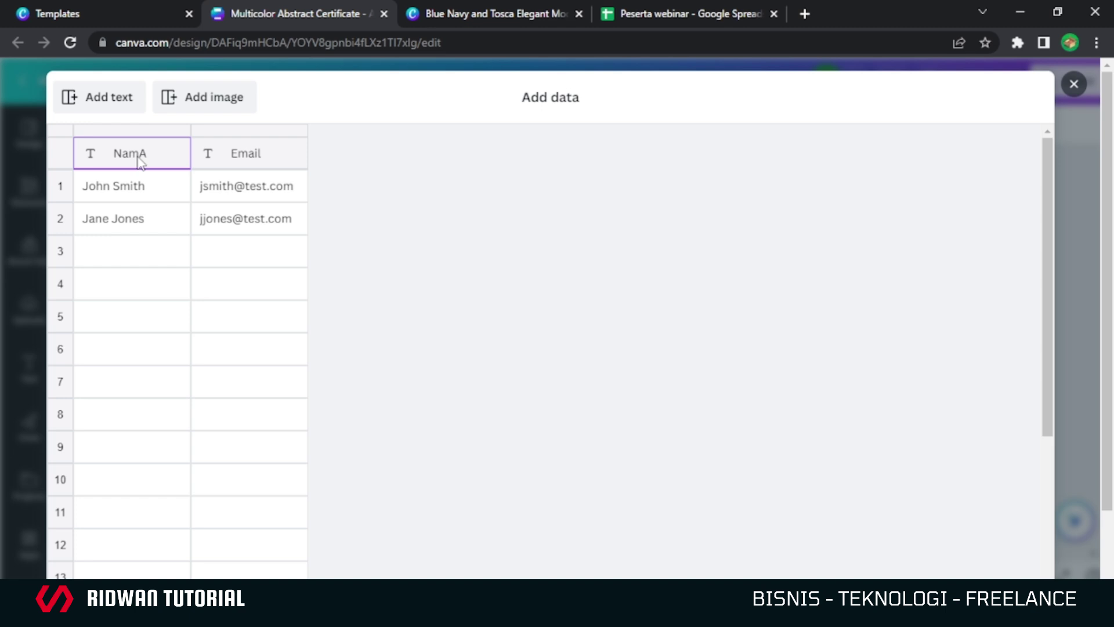
{"action": "type", "text": "Nama peserta"}
{"action": "left_click", "coordinate": [248, 161]}
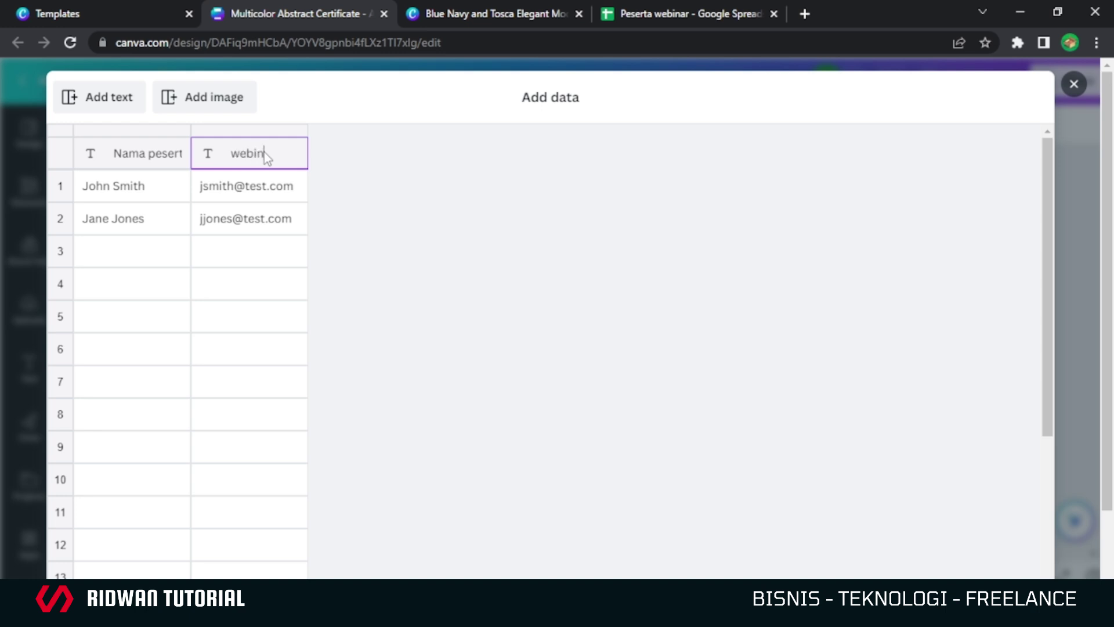
Switch to the Peserta webinar spreadsheet in Google Sheets and copy the participants' names in B3:B102.
{"action": "left_click", "coordinate": [141, 191]}
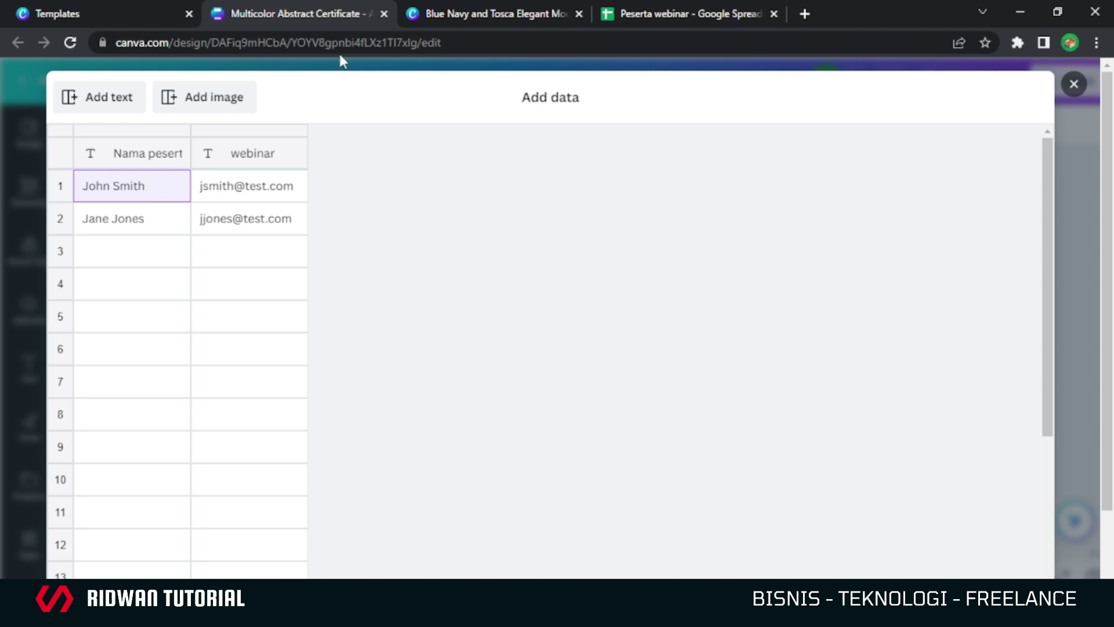
{"action": "left_click", "coordinate": [633, 8]}
{"action": "left_click_drag", "start_coordinate": [144, 221], "coordinate": [169, 506]}
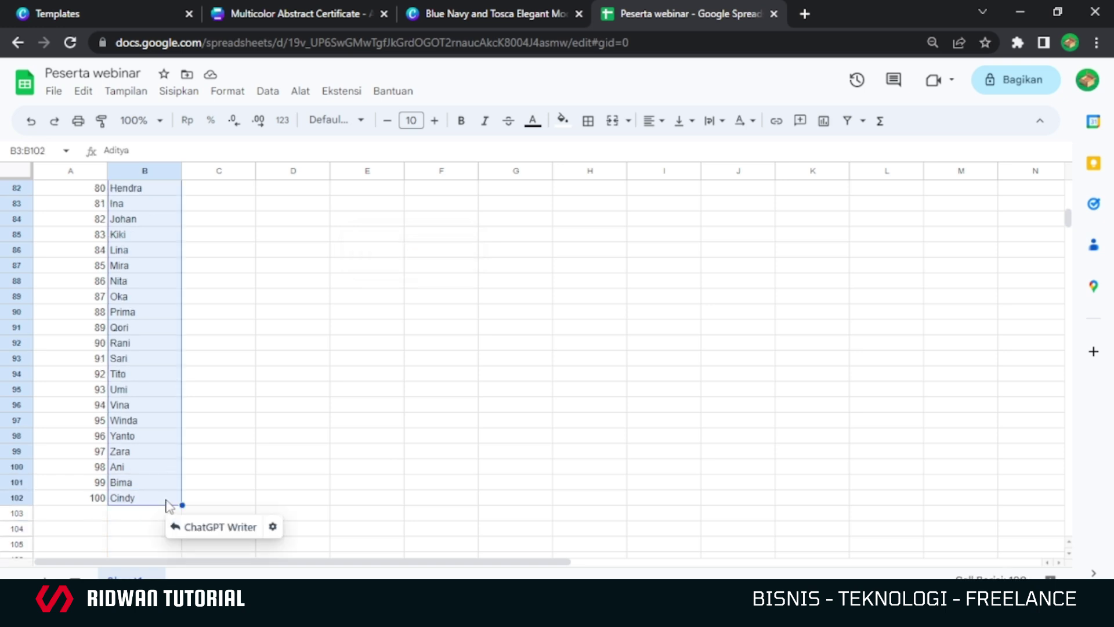
Return to the Multicolor Abstract Certificate design in Canva and paste the copied names into the Nama peserta column from row 1.
{"action": "left_click", "coordinate": [494, 14]}
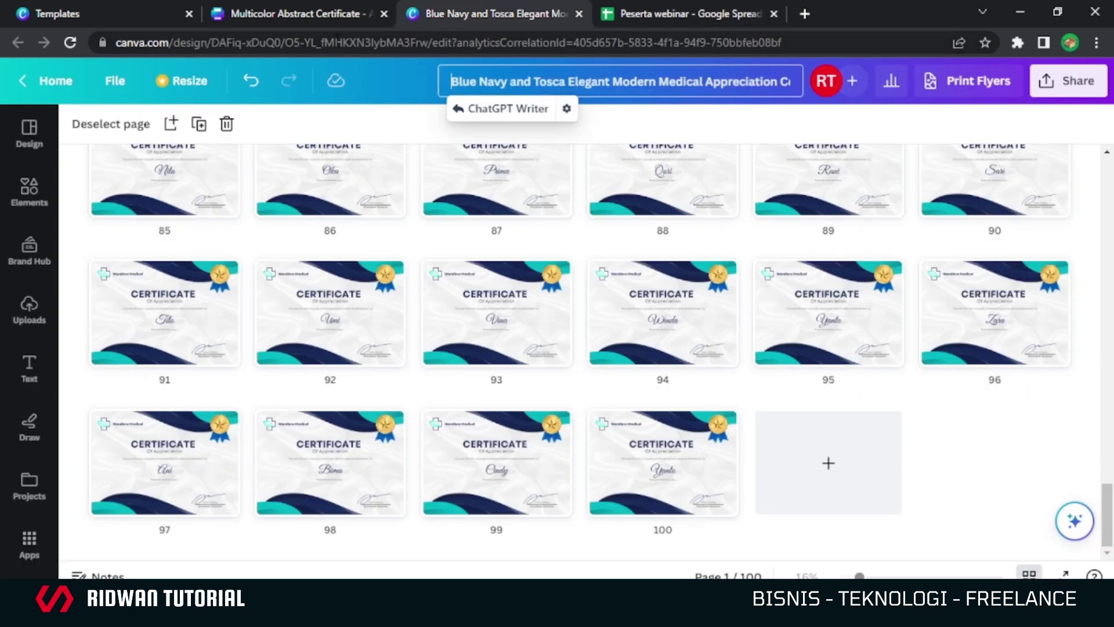
{"action": "left_click", "coordinate": [301, 15]}
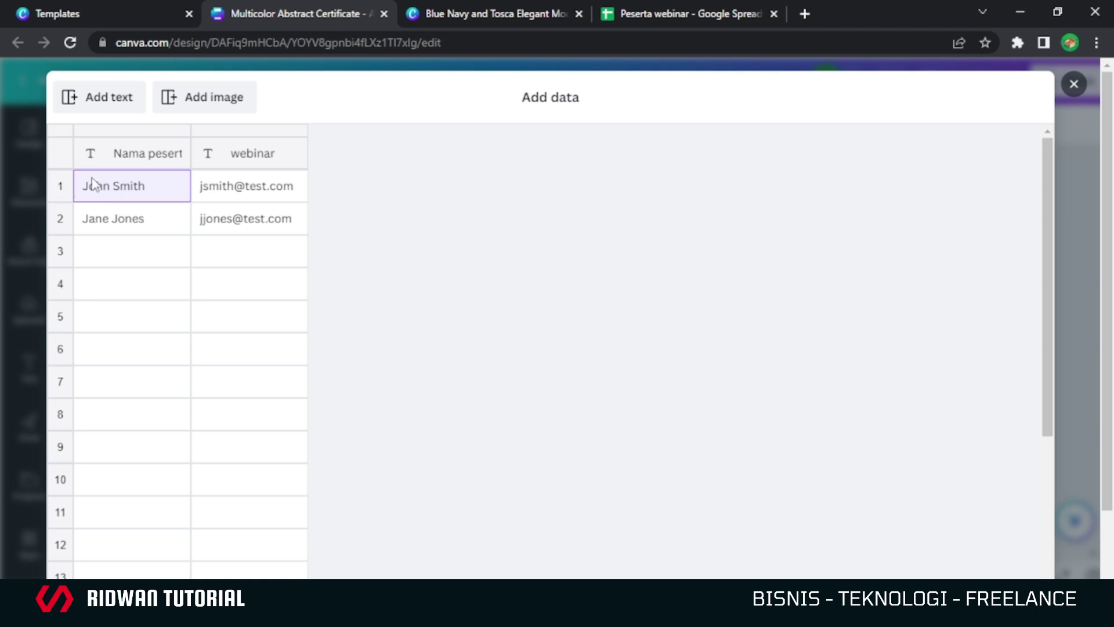
{"action": "right_click", "coordinate": [107, 193]}
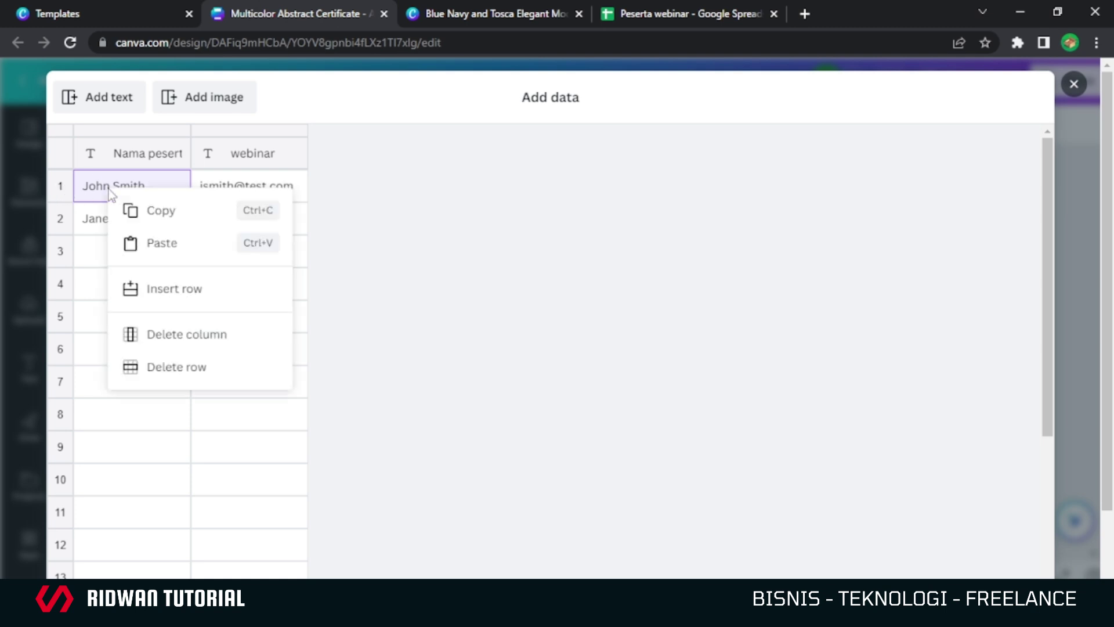
{"action": "left_click", "coordinate": [154, 241]}
{"action": "left_click_drag", "start_coordinate": [1047, 163], "coordinate": [1048, 583]}
{"action": "scroll", "coordinate": [273, 328], "scroll_direction": "up", "scroll_amount": 20}
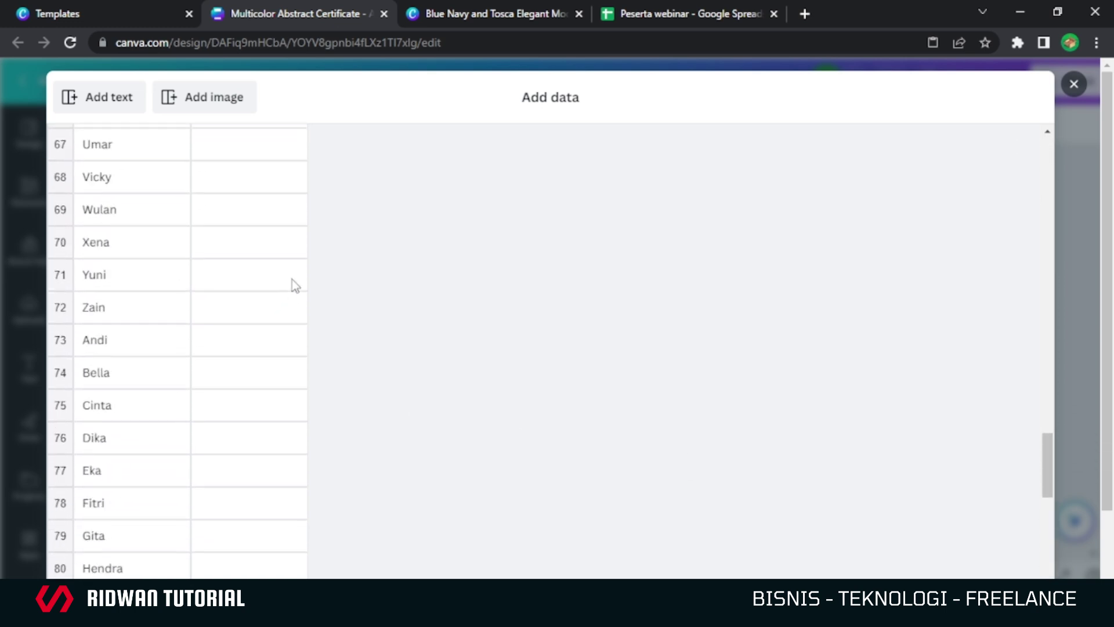
{"action": "scroll", "coordinate": [276, 230], "scroll_direction": "up", "scroll_amount": 18}
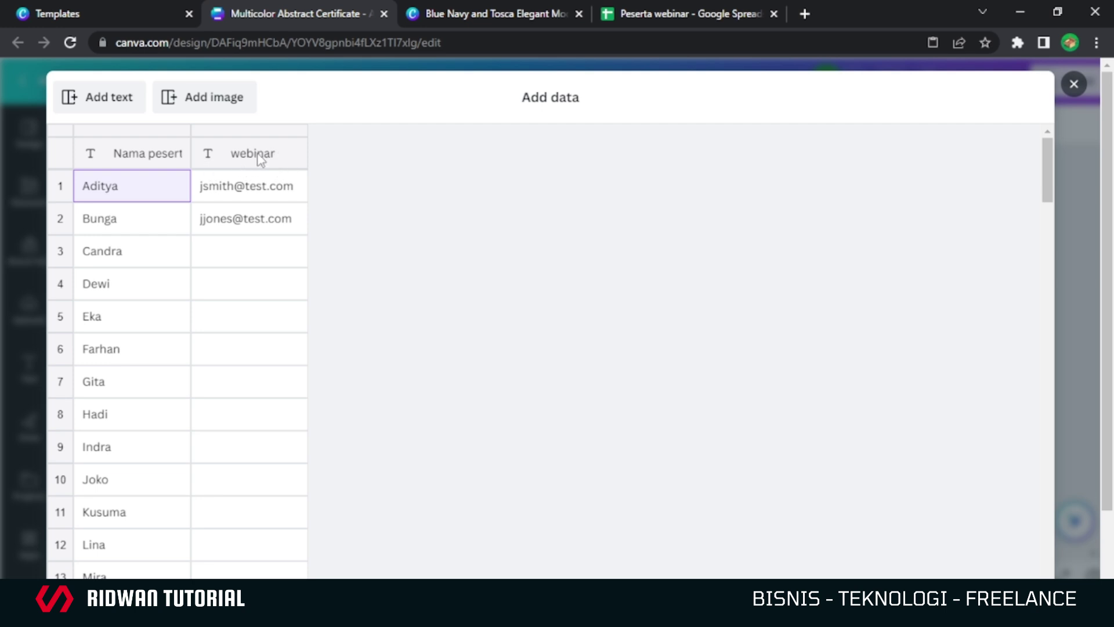
Delete the webinar column from the bulk data table.
{"action": "right_click", "coordinate": [266, 154]}
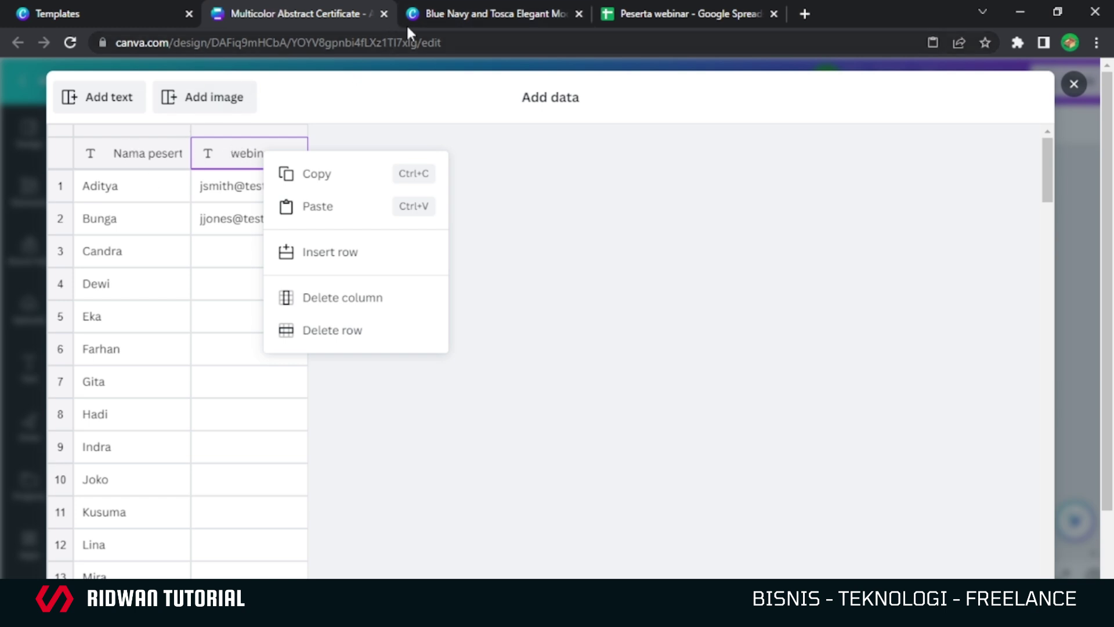
{"action": "left_click", "coordinate": [450, 12]}
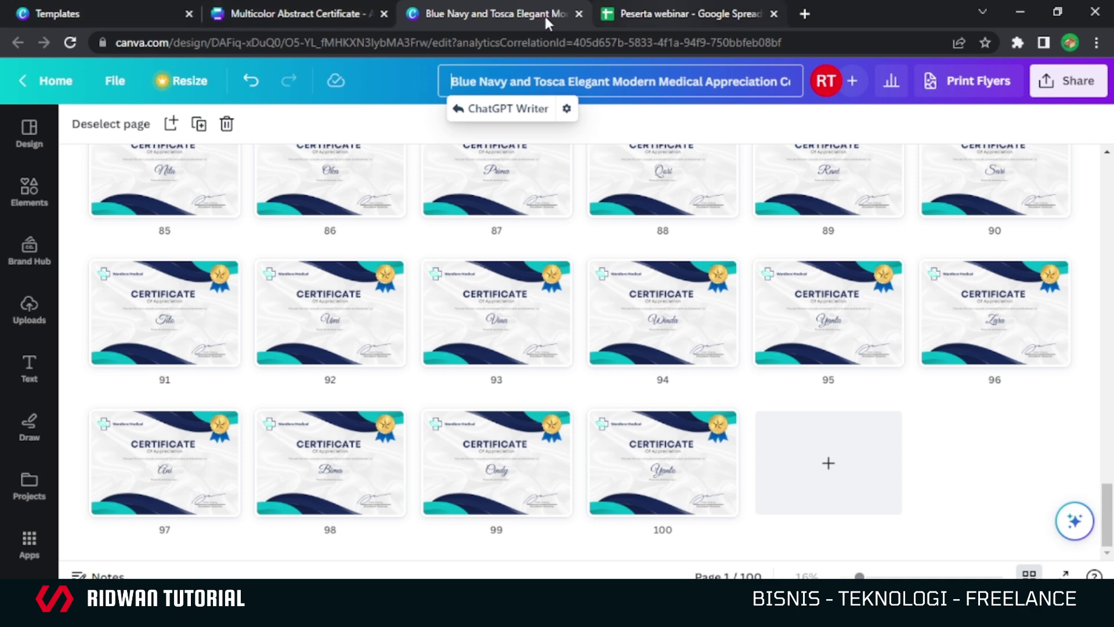
{"action": "left_click", "coordinate": [309, 23]}
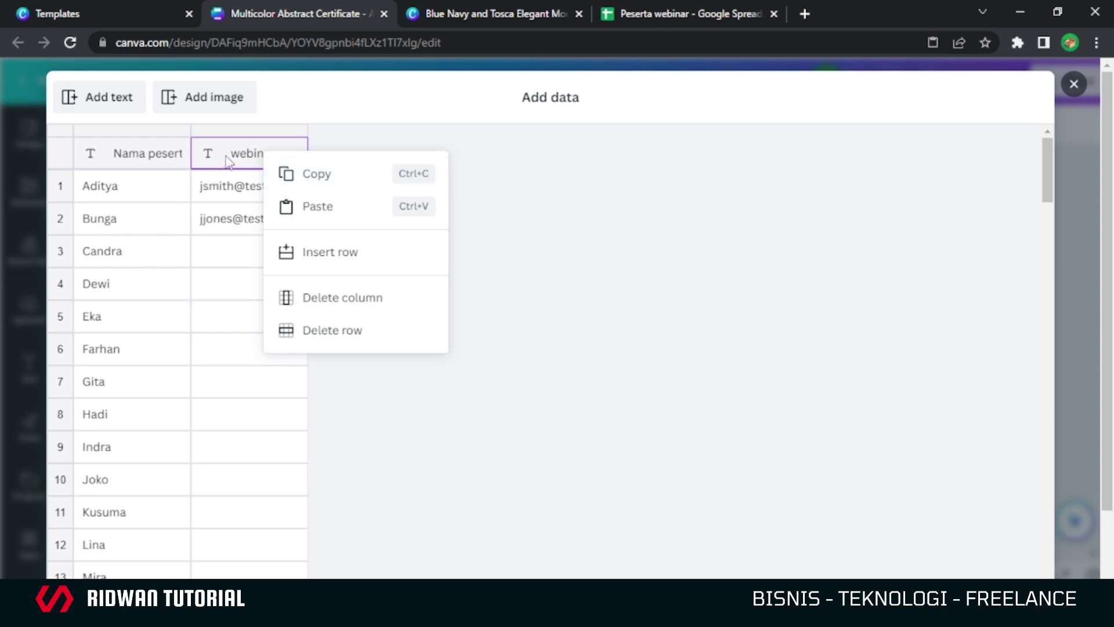
{"action": "left_click", "coordinate": [223, 197]}
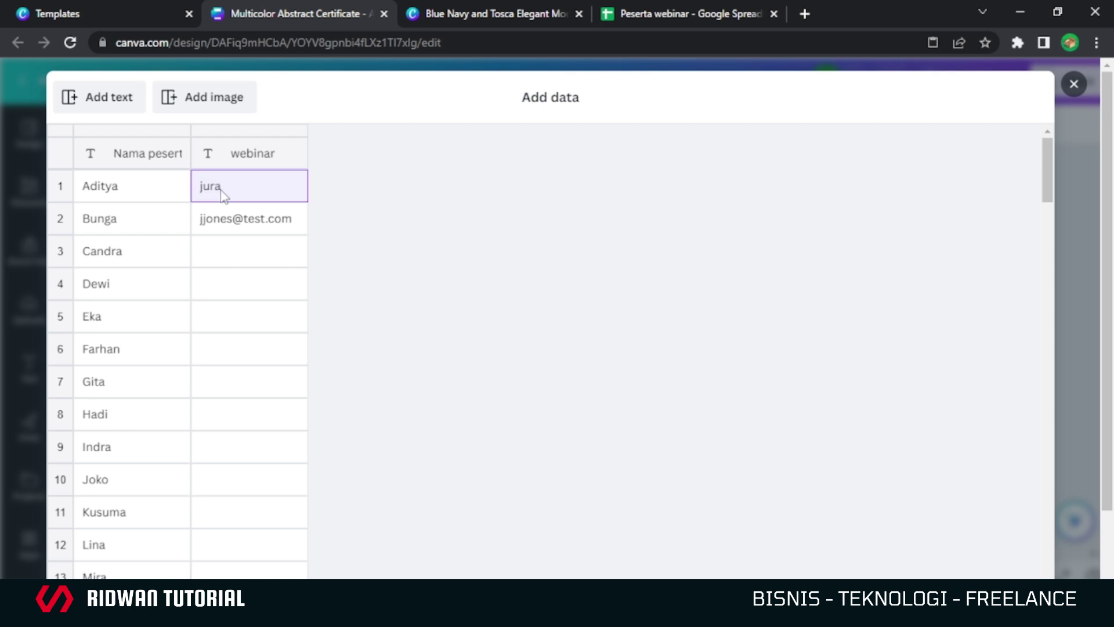
{"action": "right_click", "coordinate": [281, 153]}
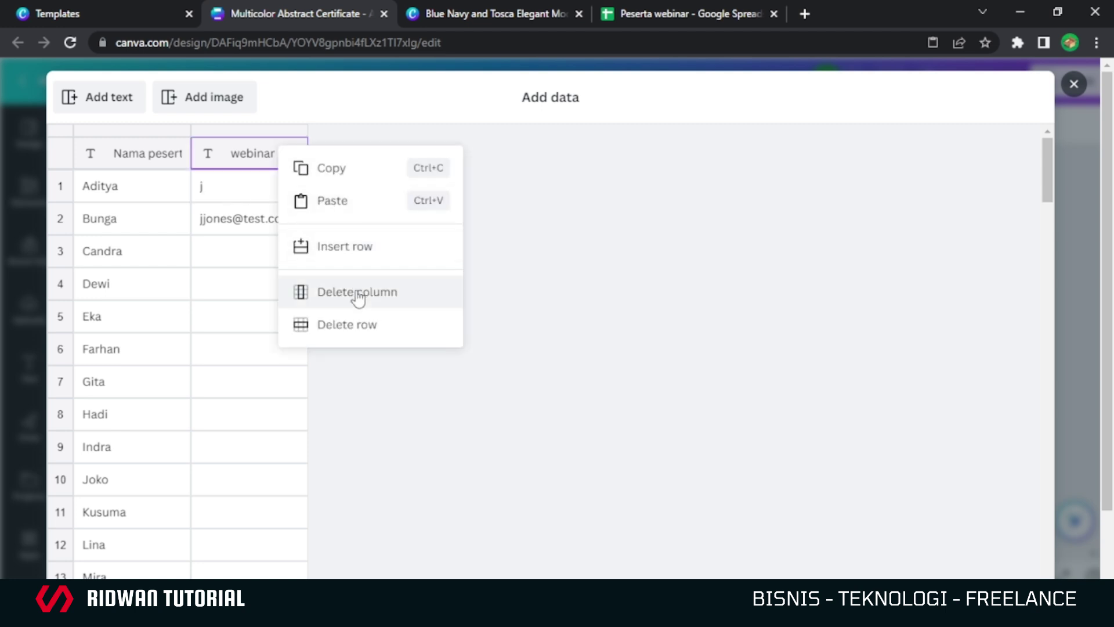
{"action": "left_click", "coordinate": [390, 293]}
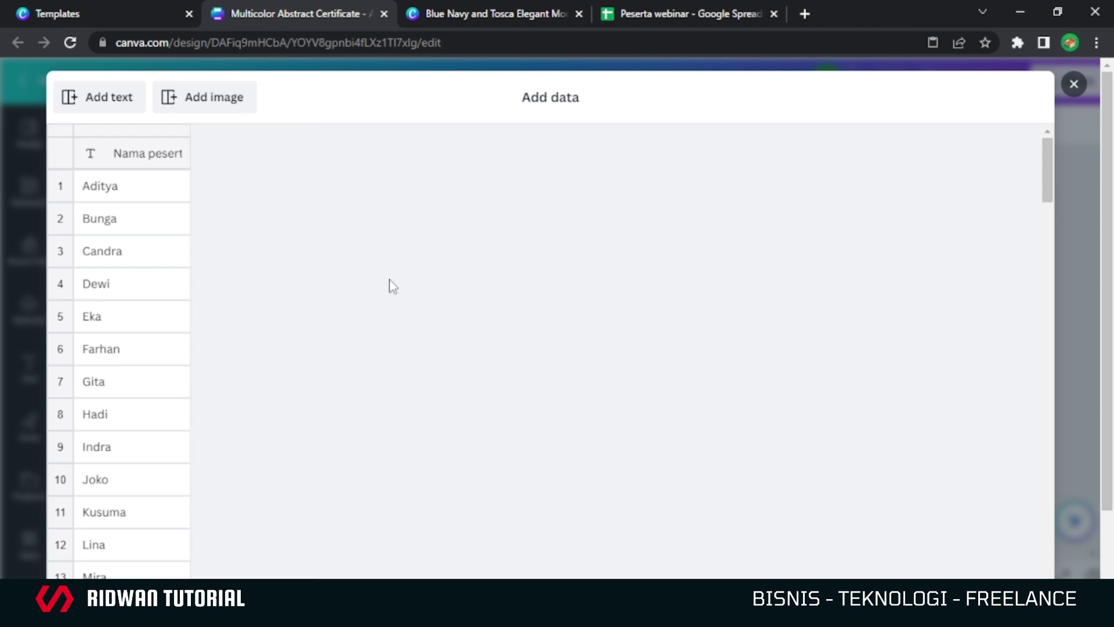
Check the participant list through to its last row and finish the data entry.
{"action": "scroll", "coordinate": [774, 343], "scroll_direction": "down", "scroll_amount": 20}
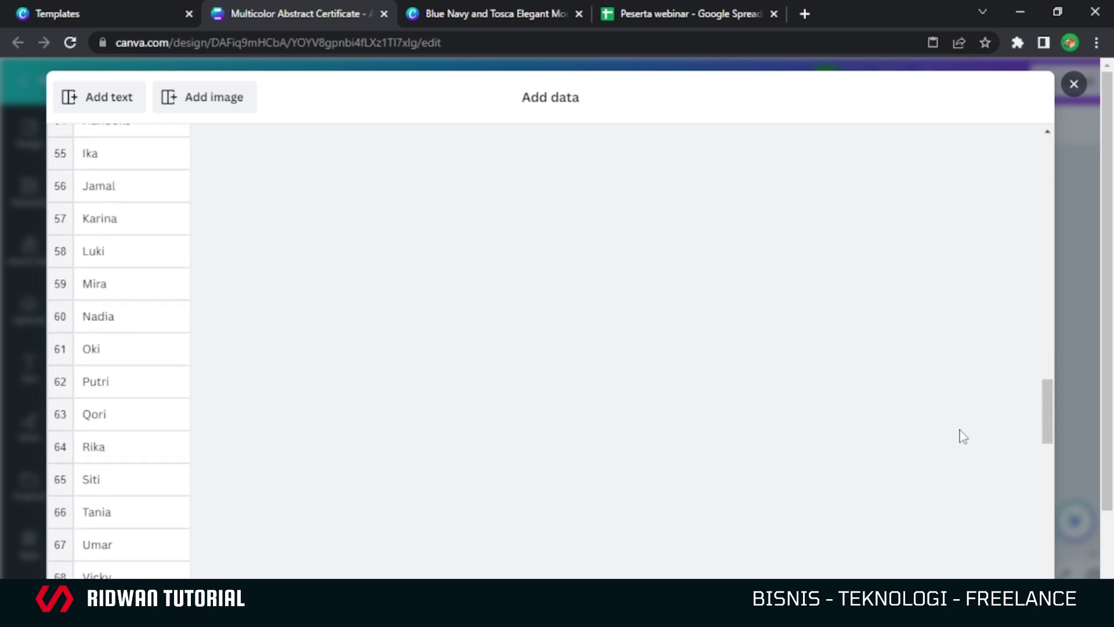
{"action": "scroll", "coordinate": [971, 455], "scroll_direction": "down", "scroll_amount": 8}
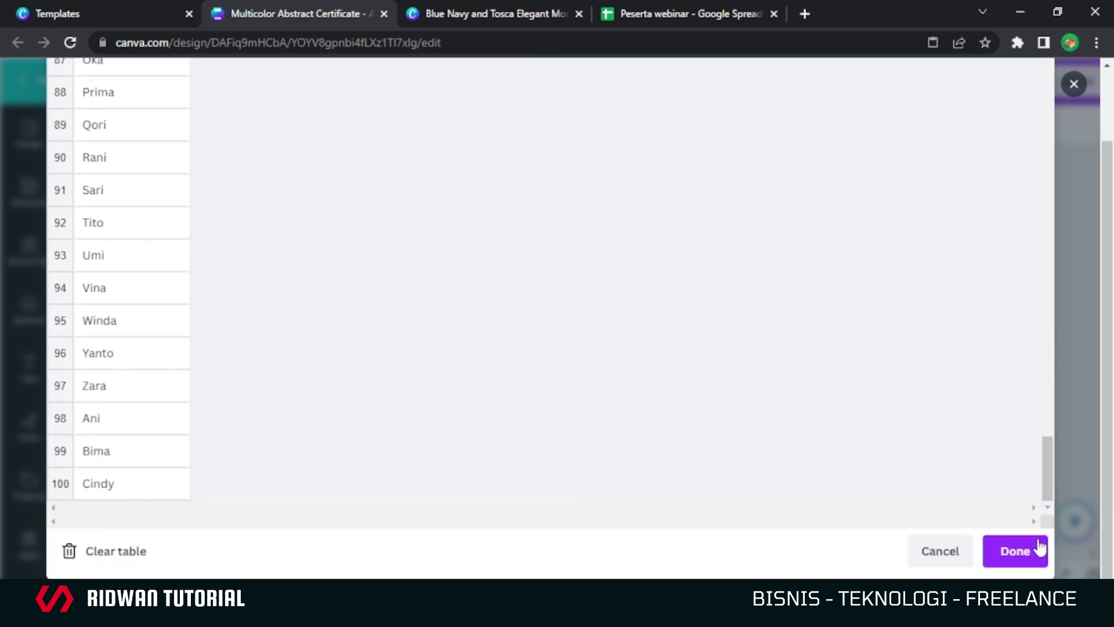
{"action": "left_click", "coordinate": [1026, 547]}
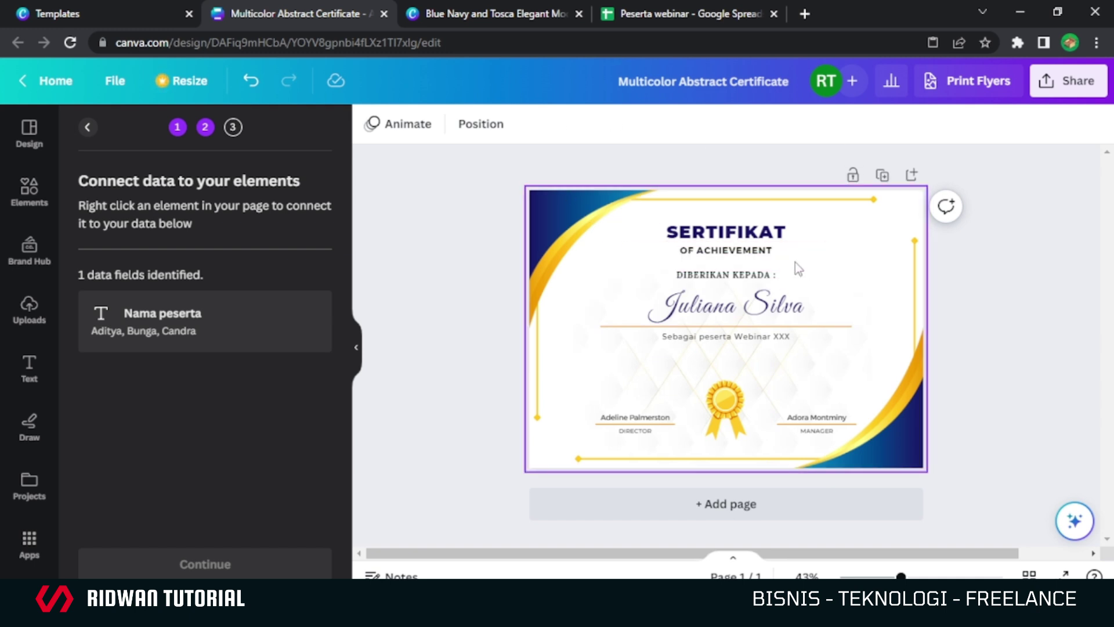
Connect the certificate's recipient name text to the Nama peserta data field.
{"action": "left_click", "coordinate": [720, 314]}
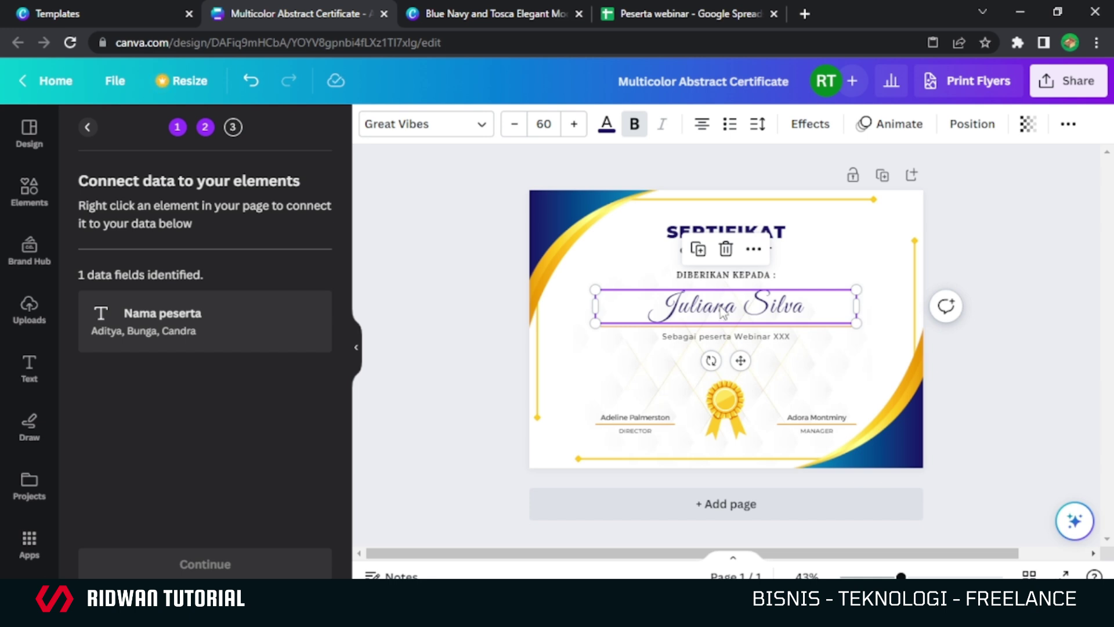
{"action": "right_click", "coordinate": [722, 314]}
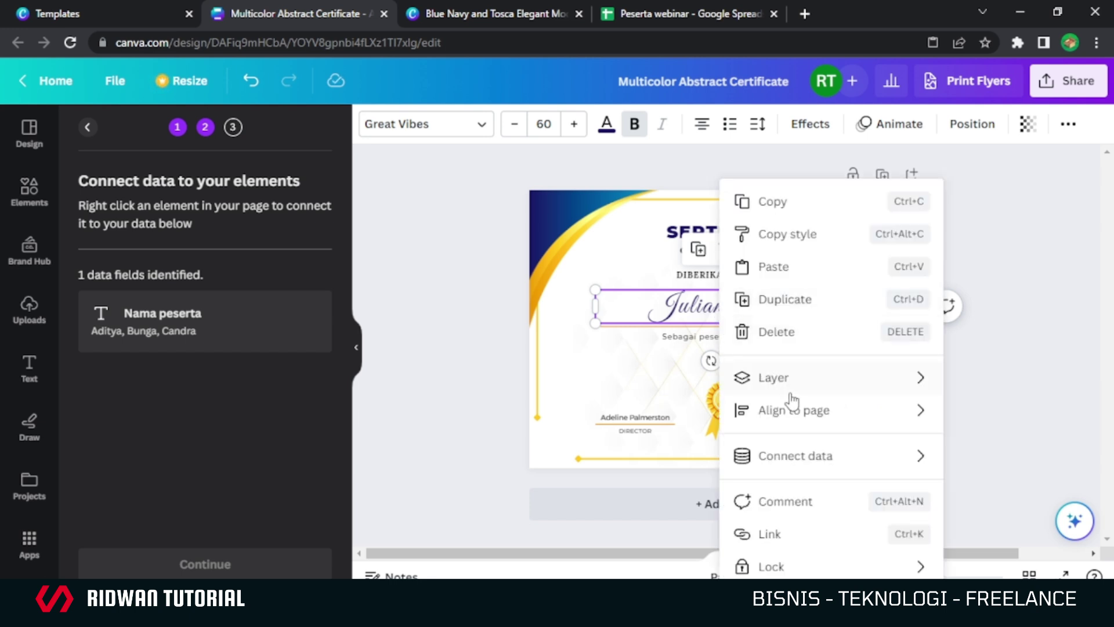
{"action": "mouse_move", "coordinate": [803, 468]}
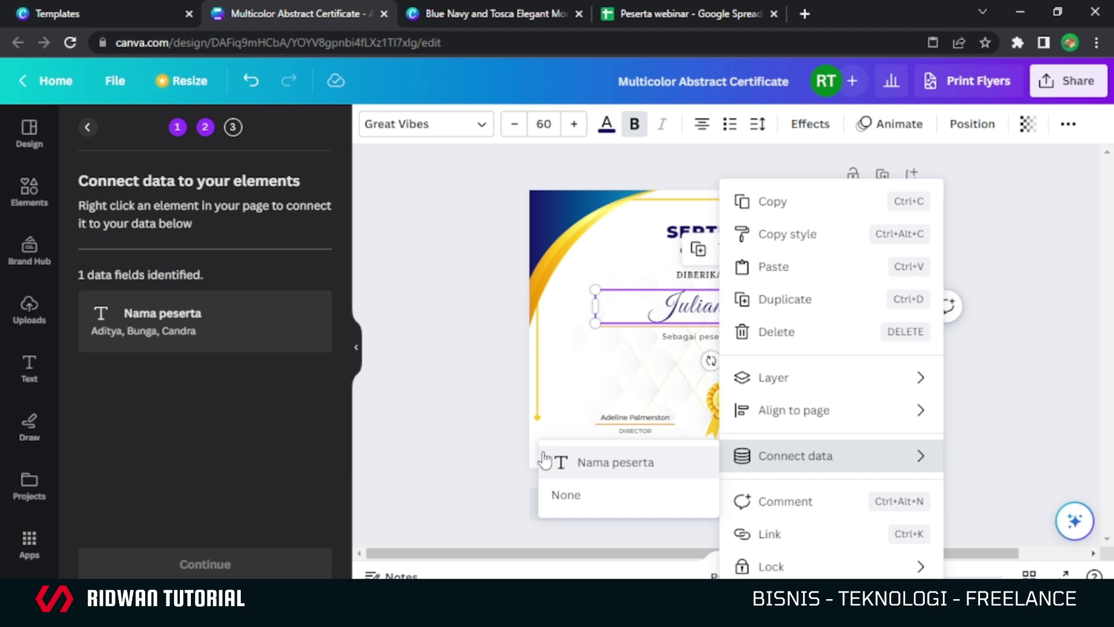
{"action": "left_click", "coordinate": [598, 464]}
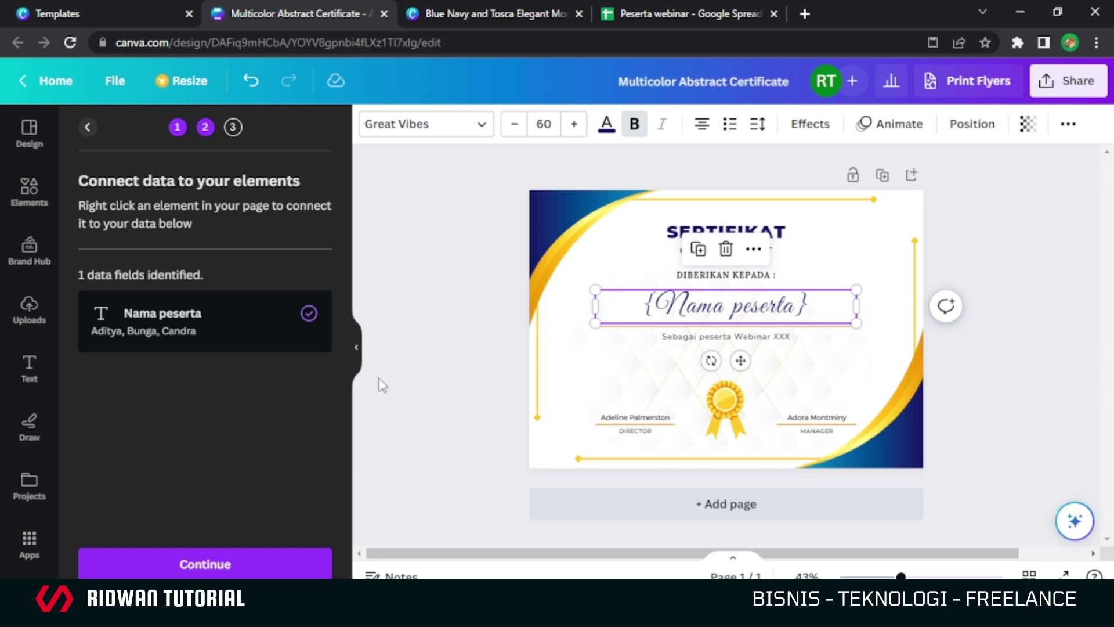
Proceed to applying the data, check the selected participants, and generate certificate pages for all 100 entries.
{"action": "left_click", "coordinate": [242, 574]}
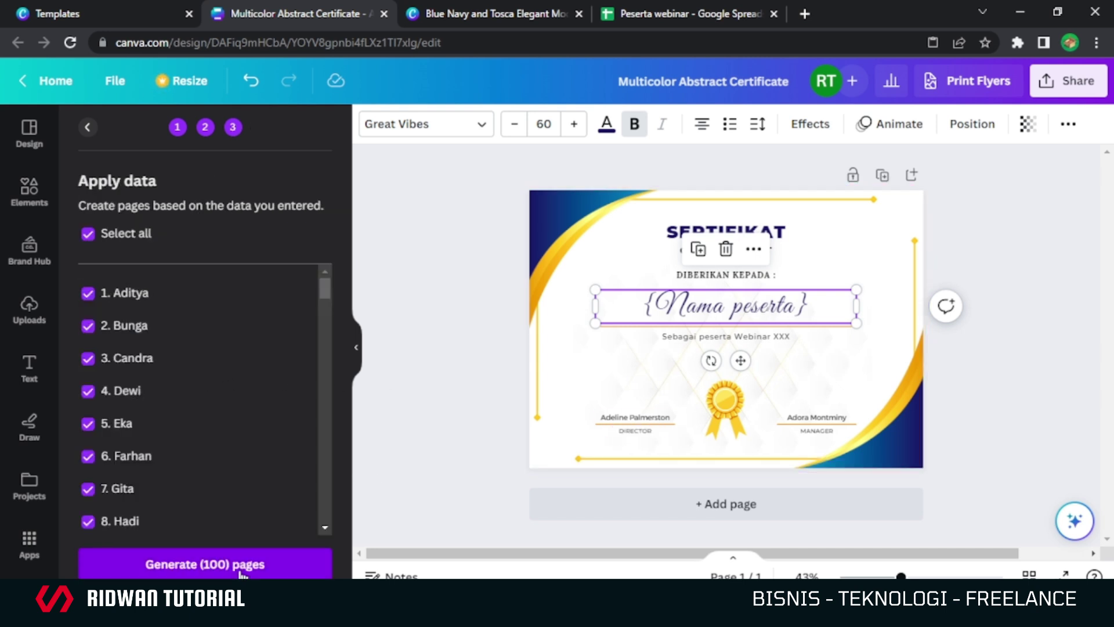
{"action": "scroll", "coordinate": [241, 428], "scroll_direction": "down", "scroll_amount": 10}
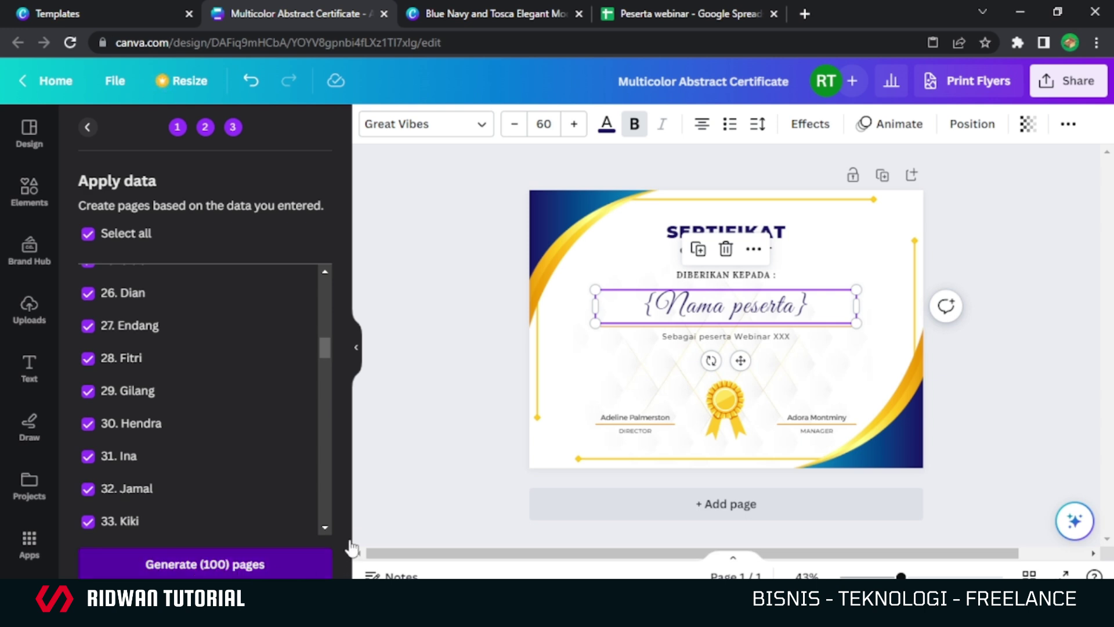
{"action": "left_click", "coordinate": [245, 571]}
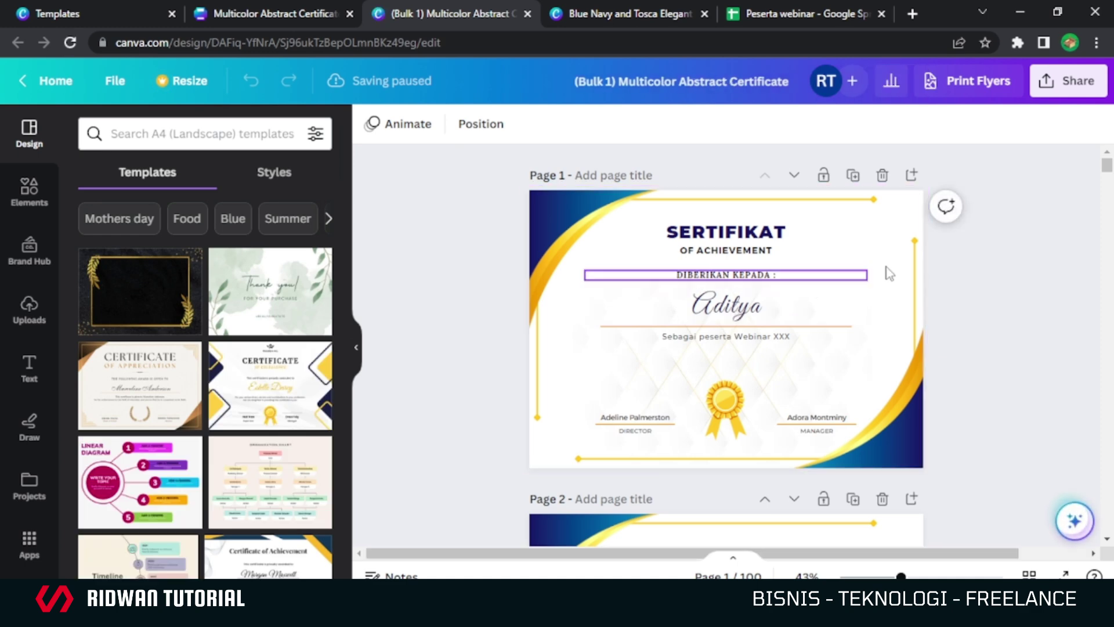
Review the generated certificates page by page and in grid view through page 100, checking the participant name on each.
{"action": "scroll", "coordinate": [911, 255], "scroll_direction": "down", "scroll_amount": 2}
{"action": "scroll", "coordinate": [911, 256], "scroll_direction": "down", "scroll_amount": 10}
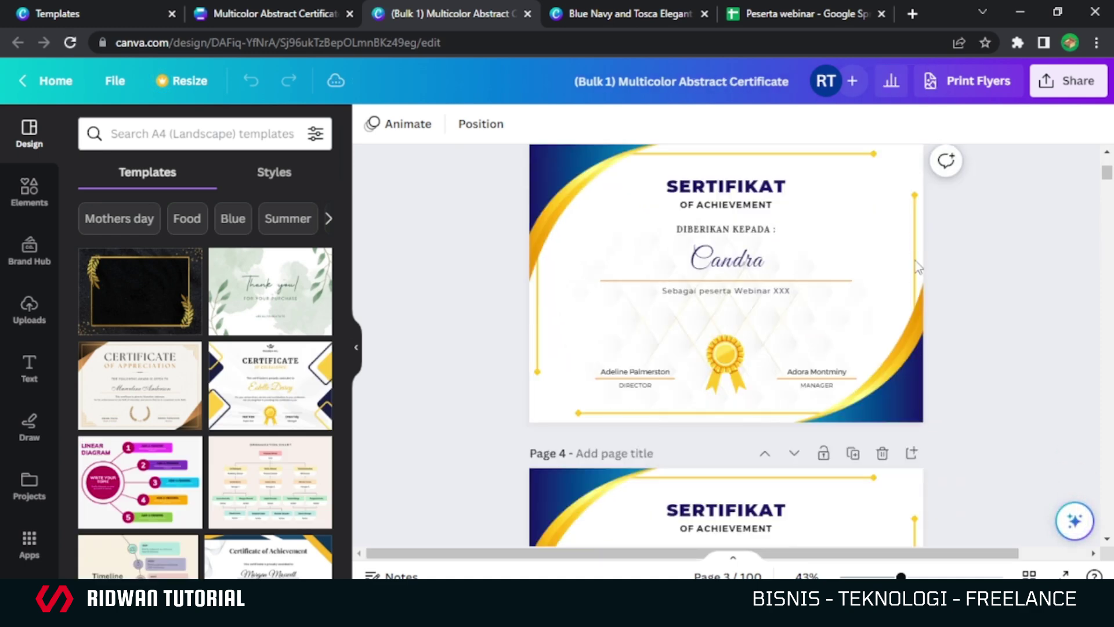
{"action": "scroll", "coordinate": [914, 365], "scroll_direction": "down", "scroll_amount": 5}
{"action": "scroll", "coordinate": [999, 480], "scroll_direction": "down", "scroll_amount": 5}
{"action": "scroll", "coordinate": [1004, 493], "scroll_direction": "down", "scroll_amount": 3}
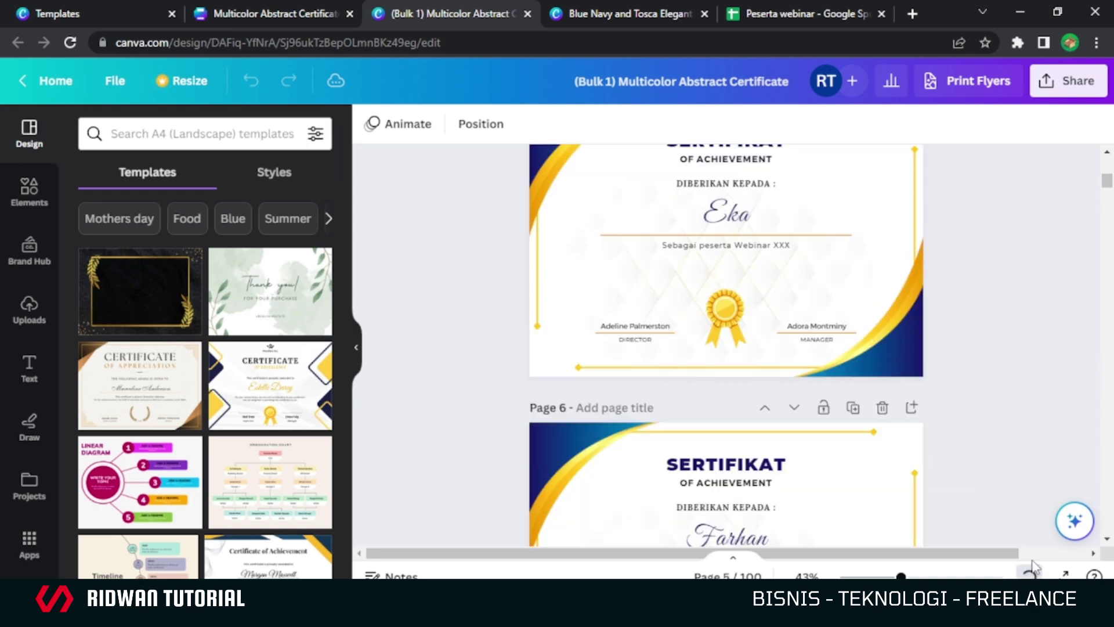
{"action": "left_click", "coordinate": [1029, 574]}
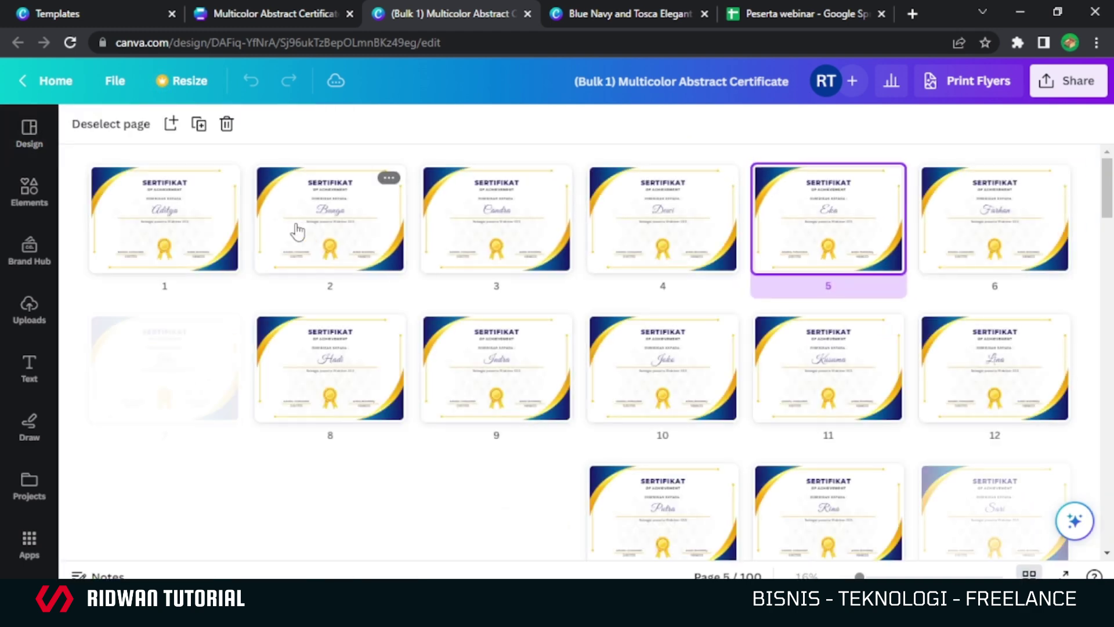
{"action": "scroll", "coordinate": [463, 249], "scroll_direction": "down", "scroll_amount": 10}
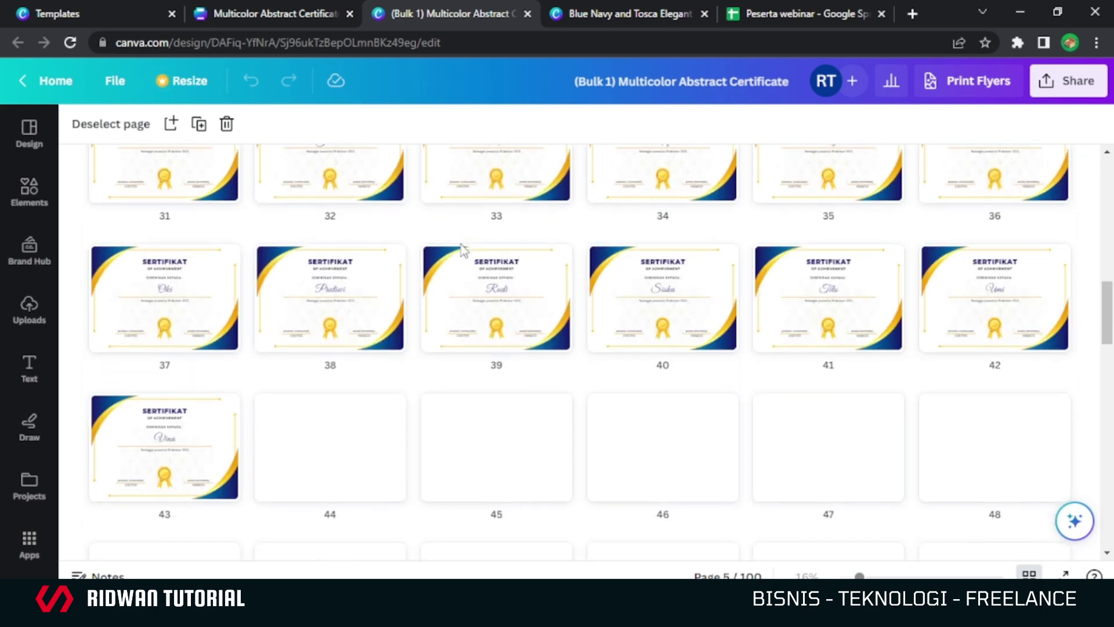
{"action": "scroll", "coordinate": [465, 249], "scroll_direction": "down", "scroll_amount": 14}
{"action": "scroll", "coordinate": [475, 238], "scroll_direction": "down", "scroll_amount": 4}
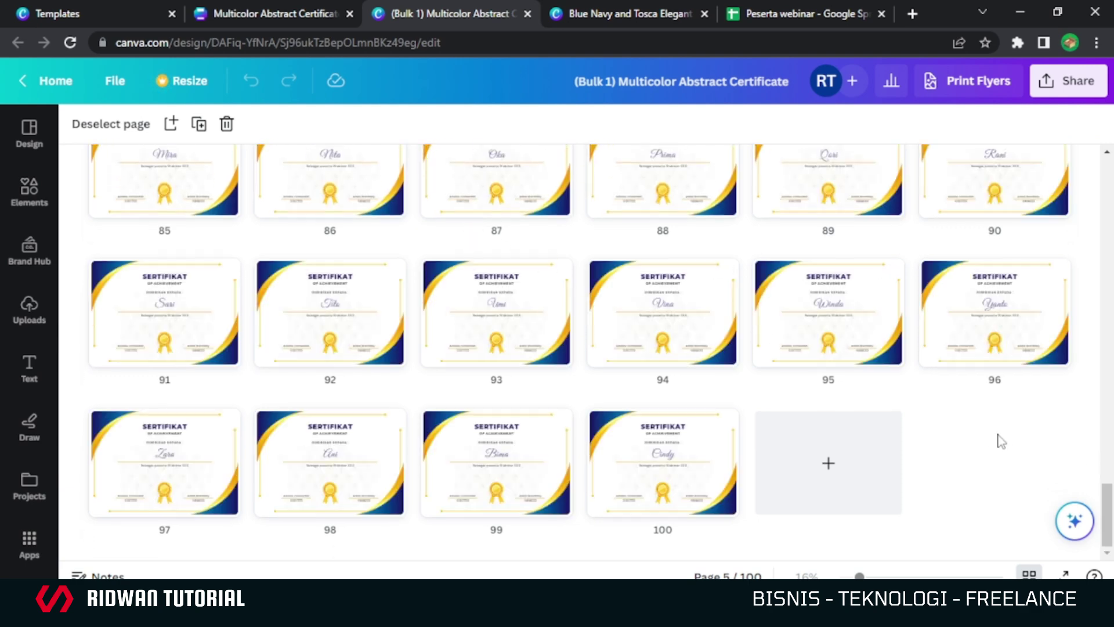
{"action": "scroll", "coordinate": [859, 395], "scroll_direction": "up", "scroll_amount": 5}
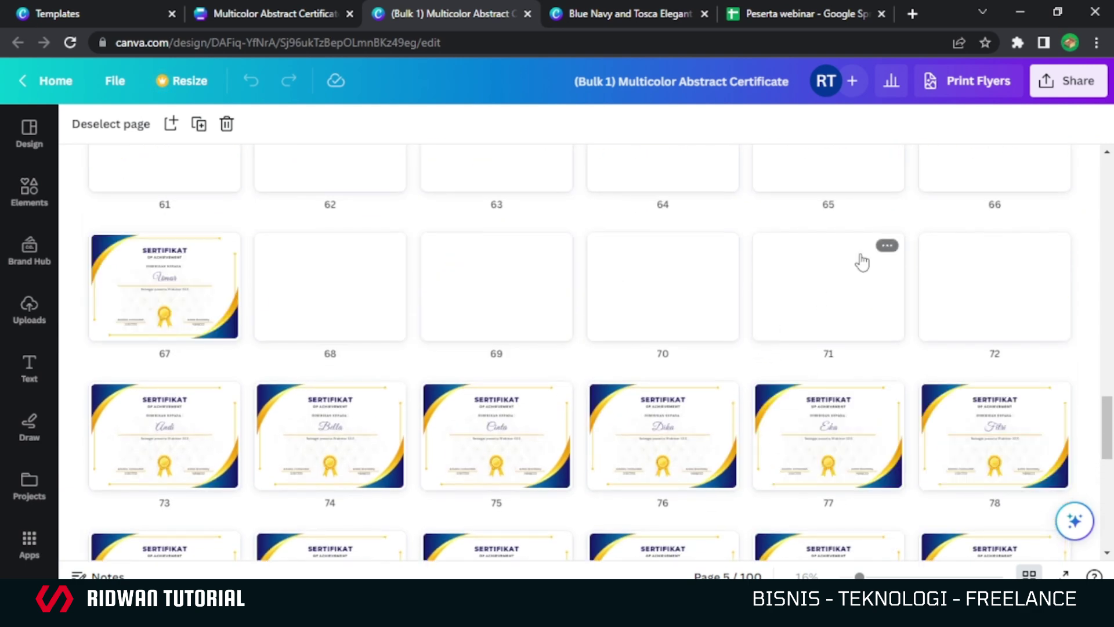
Set up a download of all 100 pages as PNG with the size multiplier at 0.875.
{"action": "left_click", "coordinate": [1062, 82]}
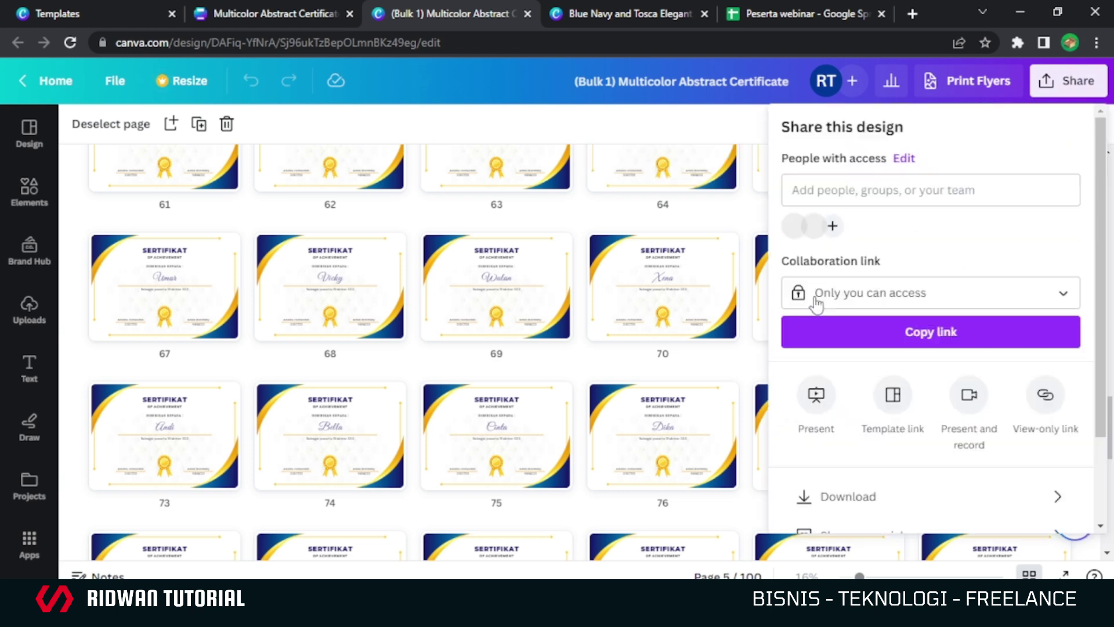
{"action": "scroll", "coordinate": [905, 365], "scroll_direction": "down", "scroll_amount": 2}
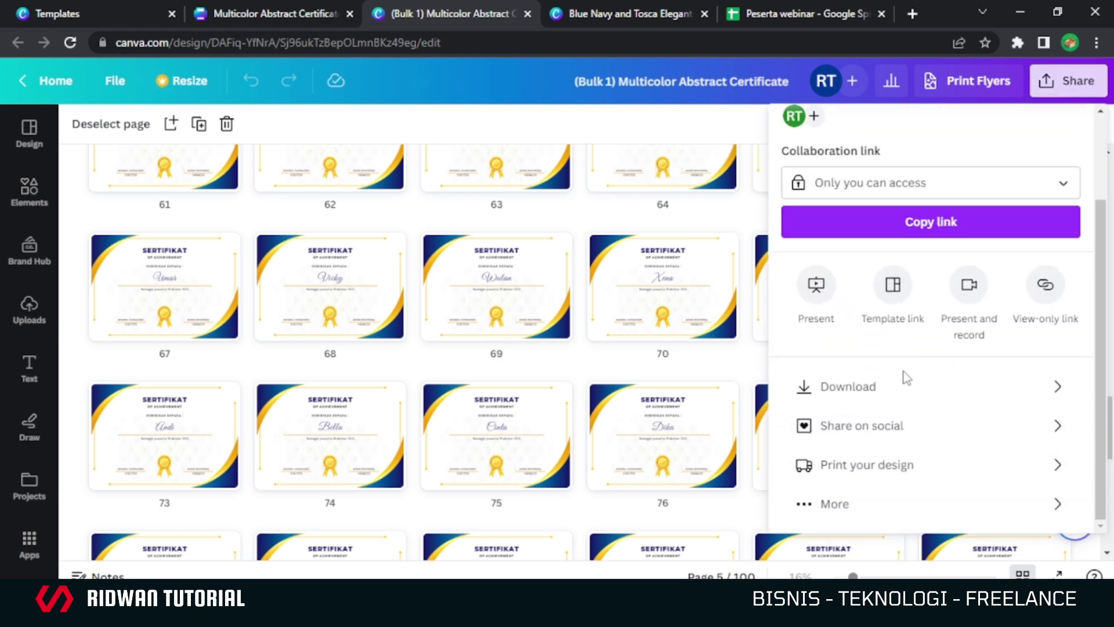
{"action": "left_click", "coordinate": [902, 384]}
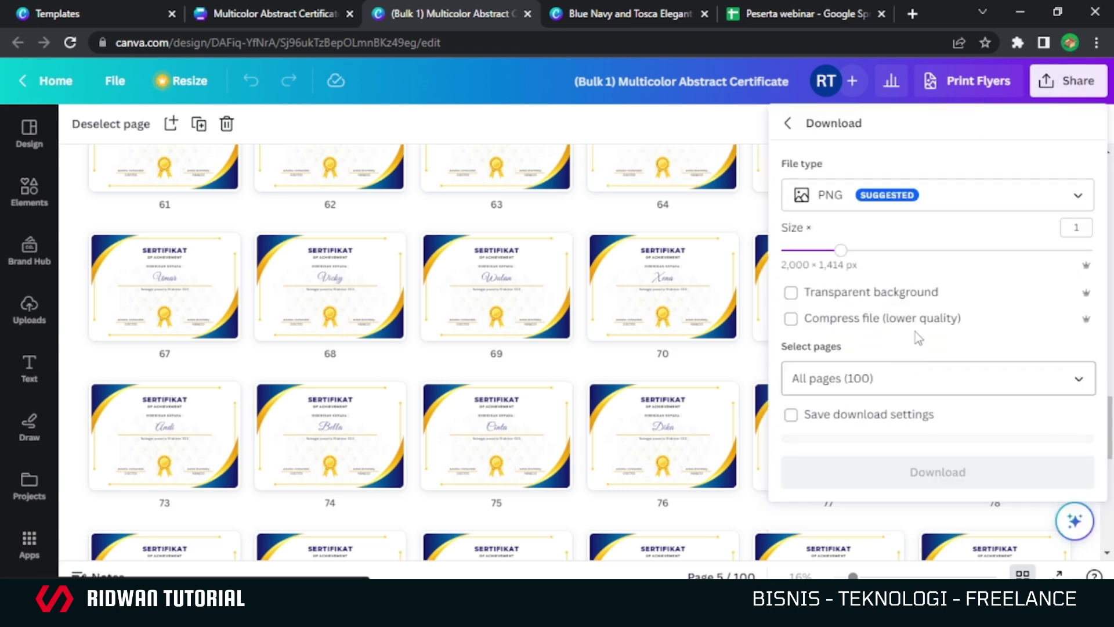
{"action": "left_click", "coordinate": [893, 197]}
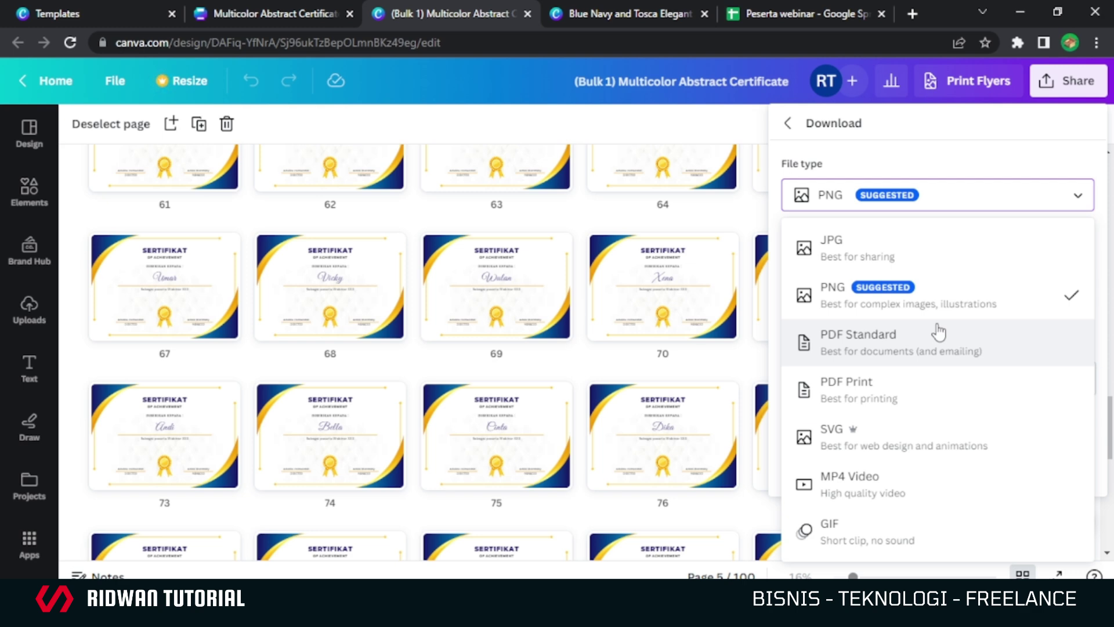
{"action": "left_click", "coordinate": [886, 299]}
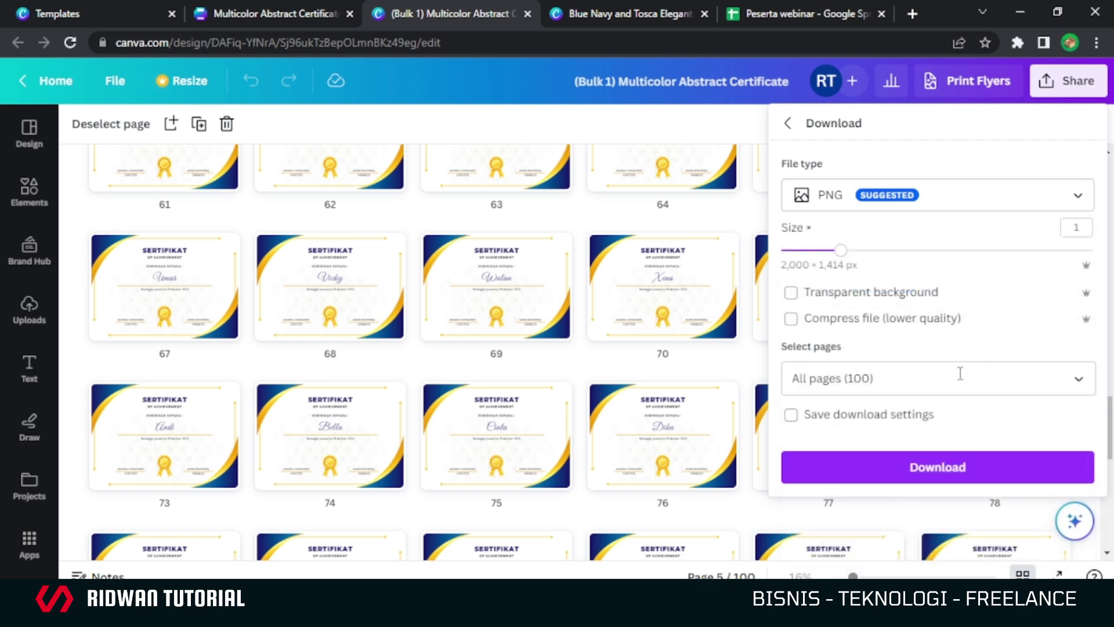
{"action": "left_click", "coordinate": [885, 325]}
{"action": "left_click_drag", "start_coordinate": [840, 253], "coordinate": [894, 256]}
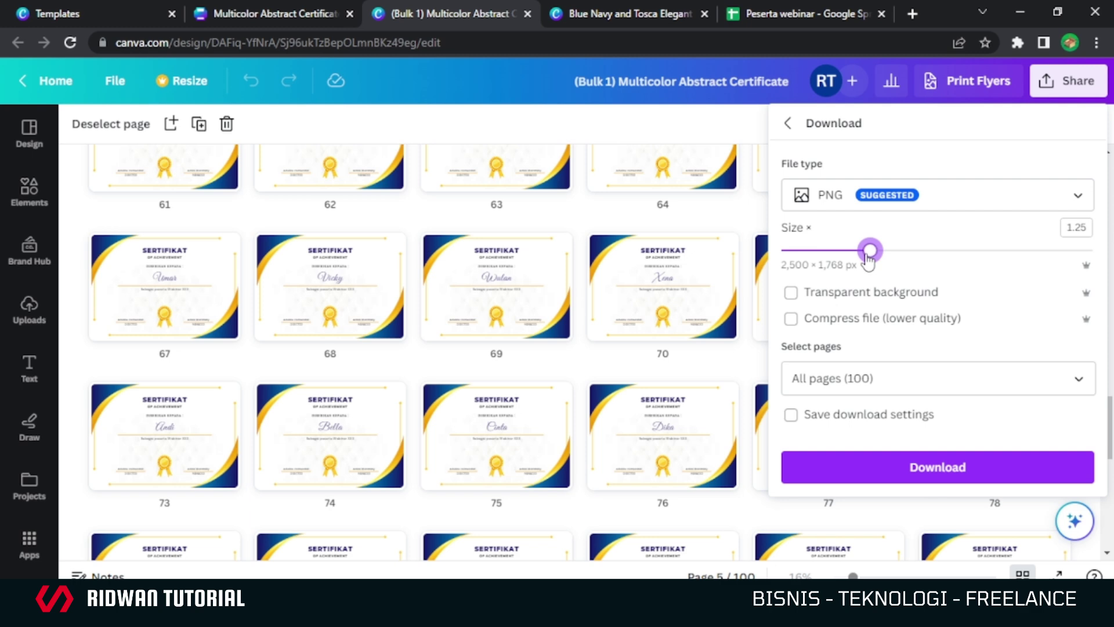
{"action": "left_click_drag", "start_coordinate": [869, 260], "coordinate": [826, 259]}
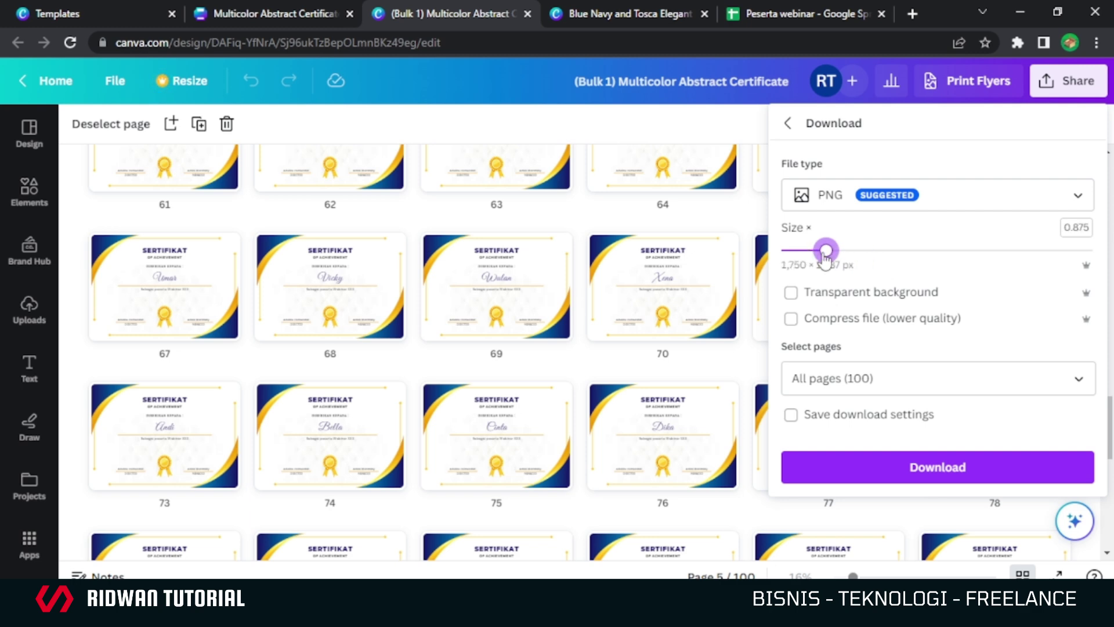
Download the certificates, save the ZIP archive in the Videos folder, and show it in File Explorer.
{"action": "left_click", "coordinate": [935, 471]}
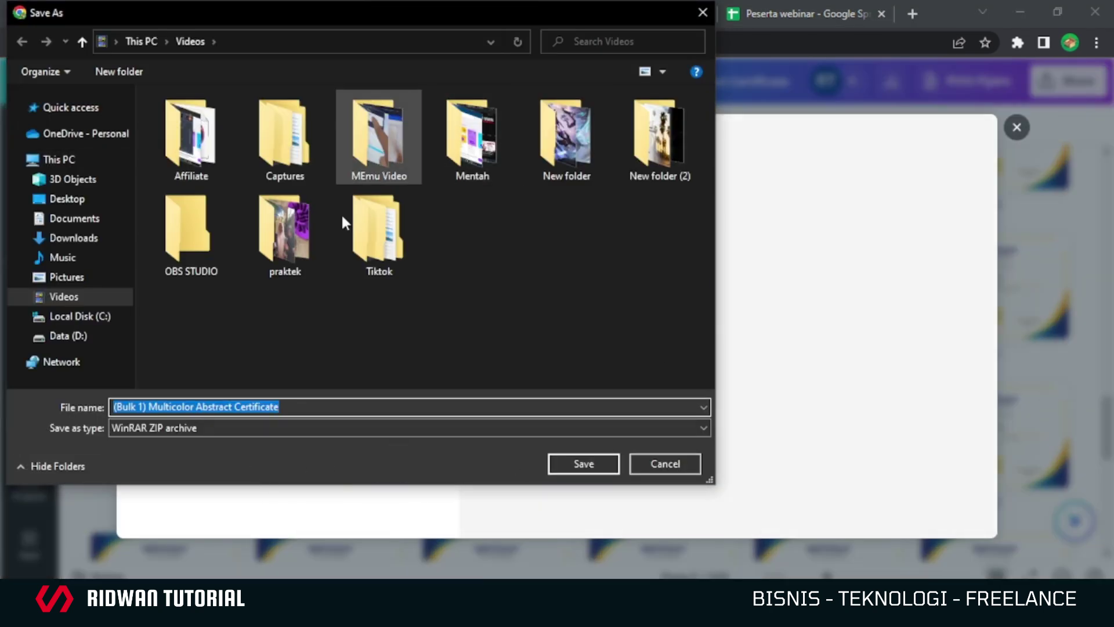
{"action": "left_click", "coordinate": [592, 463]}
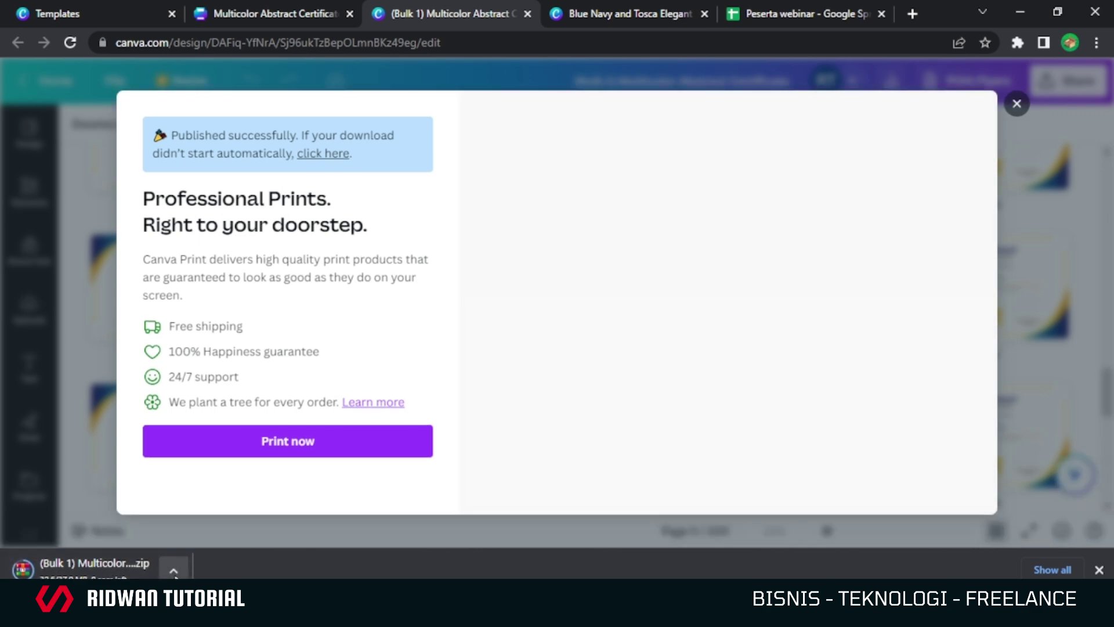
{"action": "left_click", "coordinate": [174, 571]}
{"action": "left_click", "coordinate": [224, 517]}
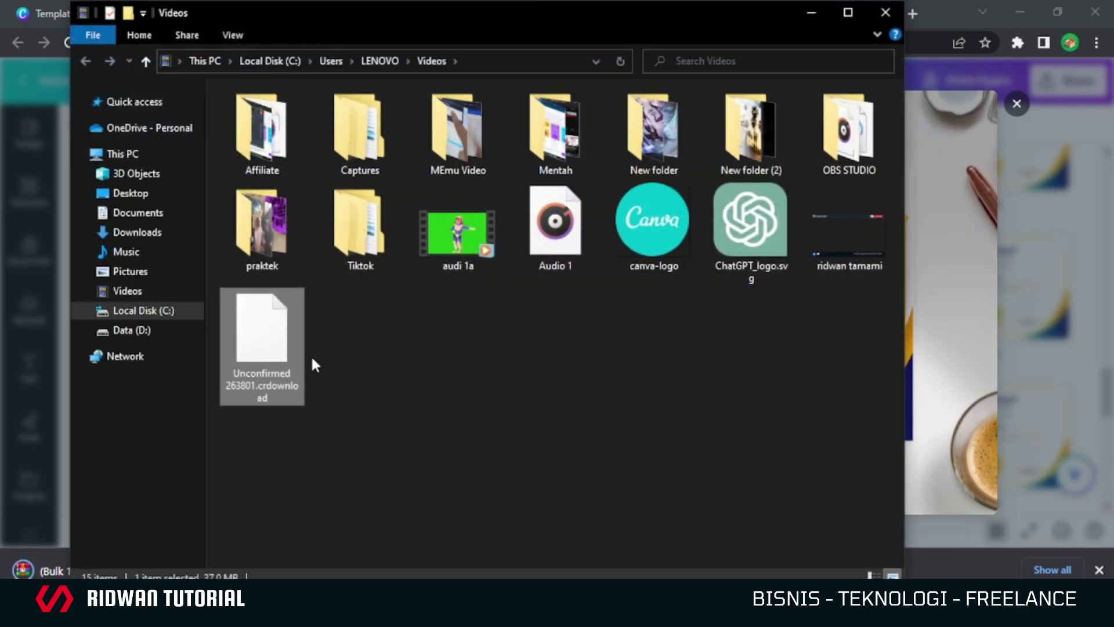
Extract the (Bulk 1) Multicolor Abstract Certificate archive directly into the Videos folder.
{"action": "left_click", "coordinate": [380, 344]}
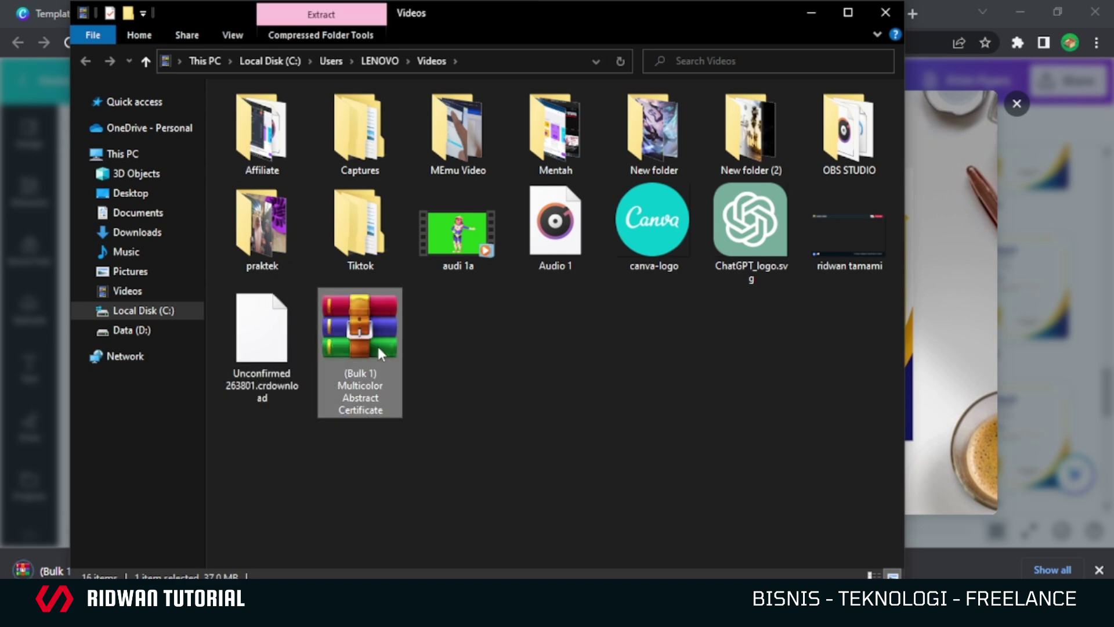
{"action": "right_click", "coordinate": [380, 347]}
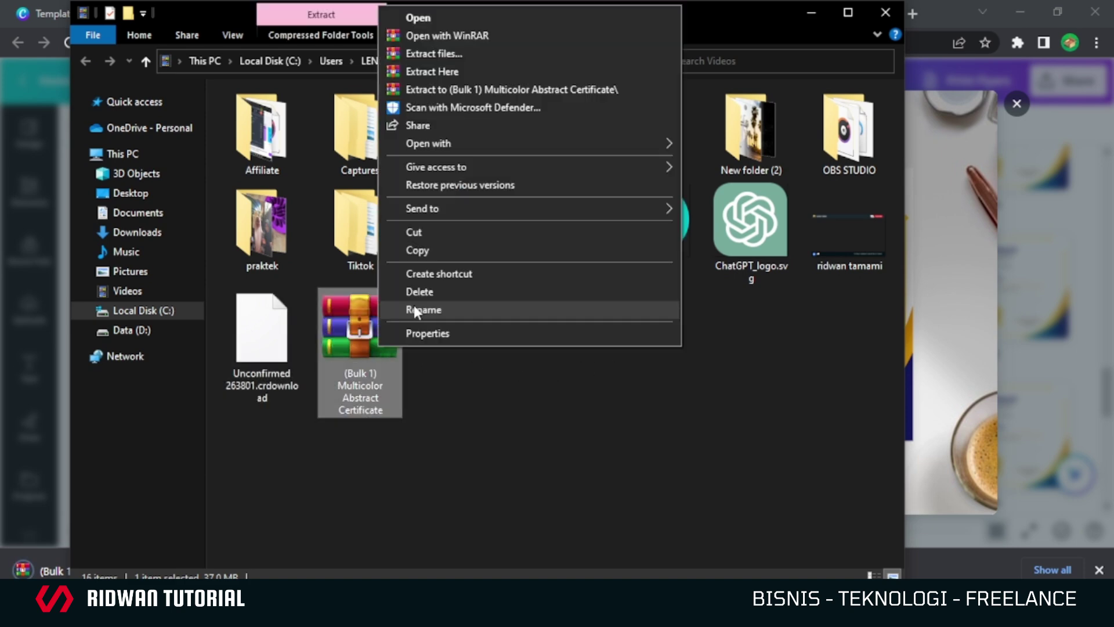
{"action": "left_click", "coordinate": [462, 73]}
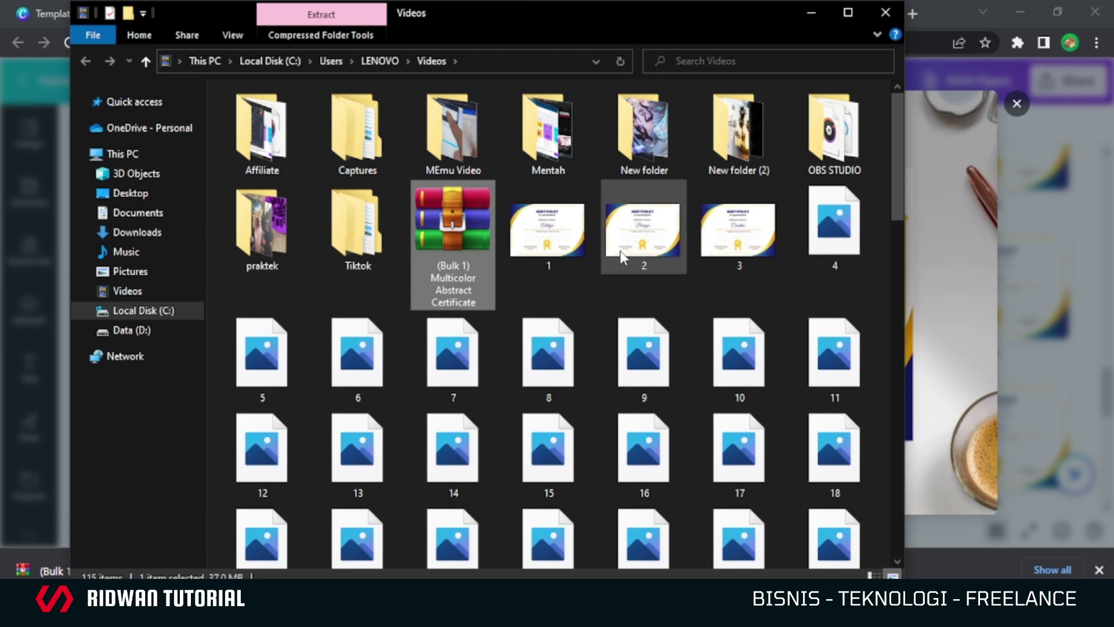
Examine the extracted certificate images, viewing image 1 up close and checking the files through number 100.
{"action": "scroll", "coordinate": [639, 261], "scroll_direction": "down", "scroll_amount": 10}
{"action": "scroll", "coordinate": [639, 249], "scroll_direction": "up", "scroll_amount": 10}
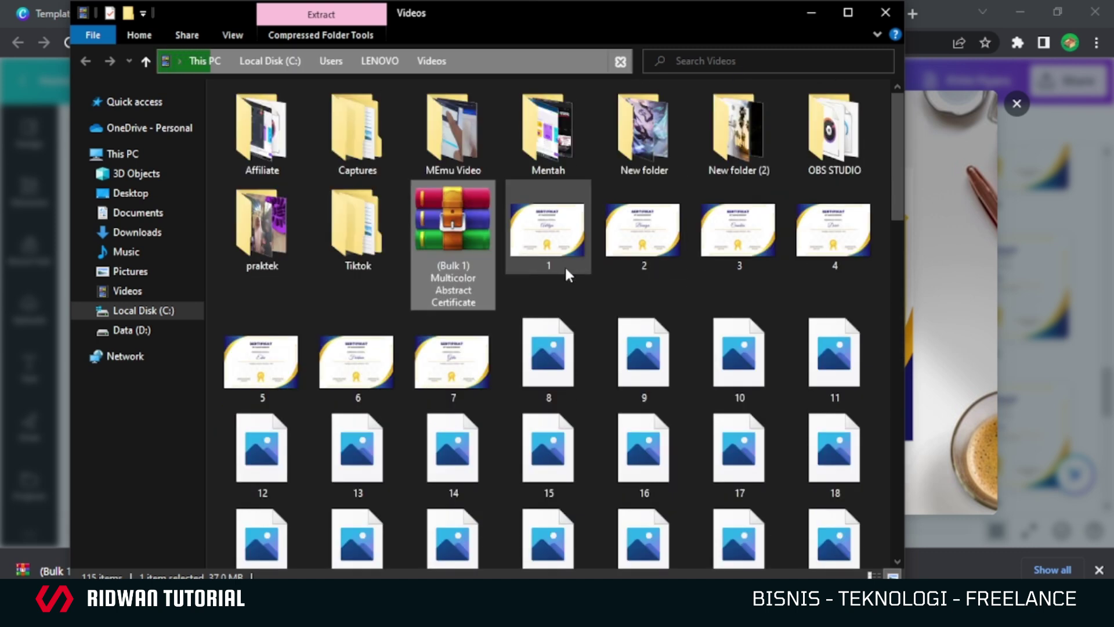
{"action": "left_click", "coordinate": [571, 251]}
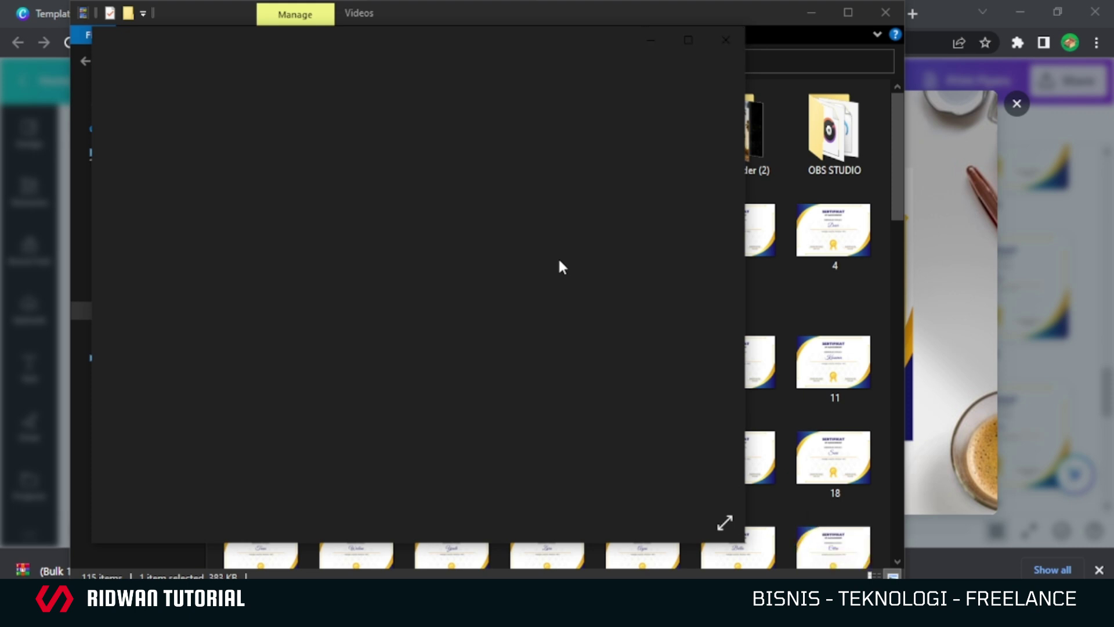
{"action": "scroll", "coordinate": [391, 294], "scroll_direction": "up", "scroll_amount": 3}
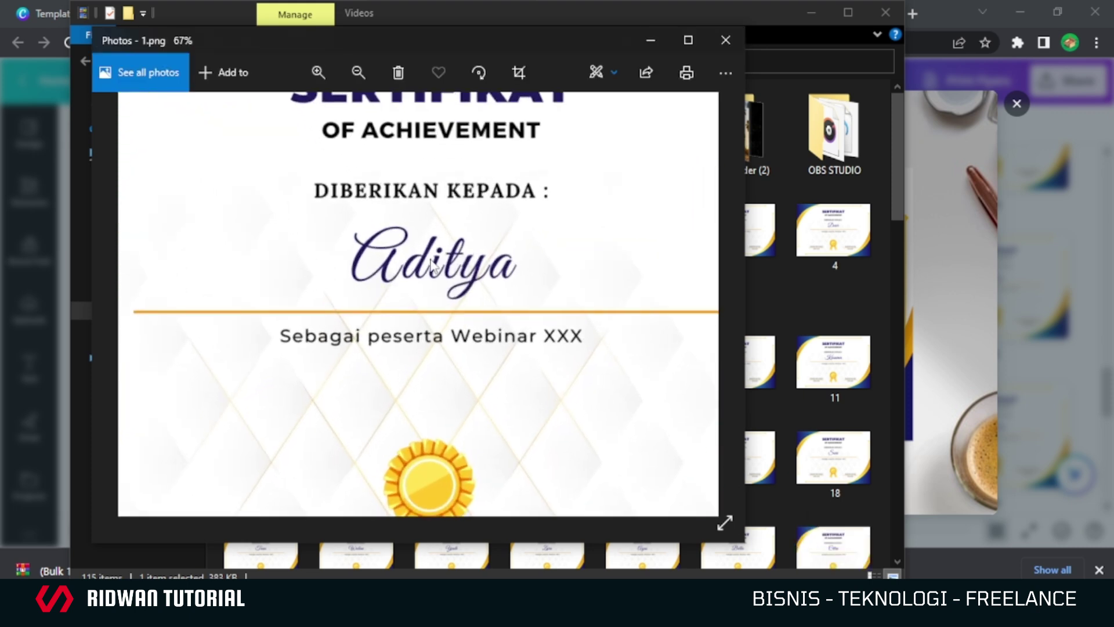
{"action": "scroll", "coordinate": [400, 232], "scroll_direction": "down", "scroll_amount": 4}
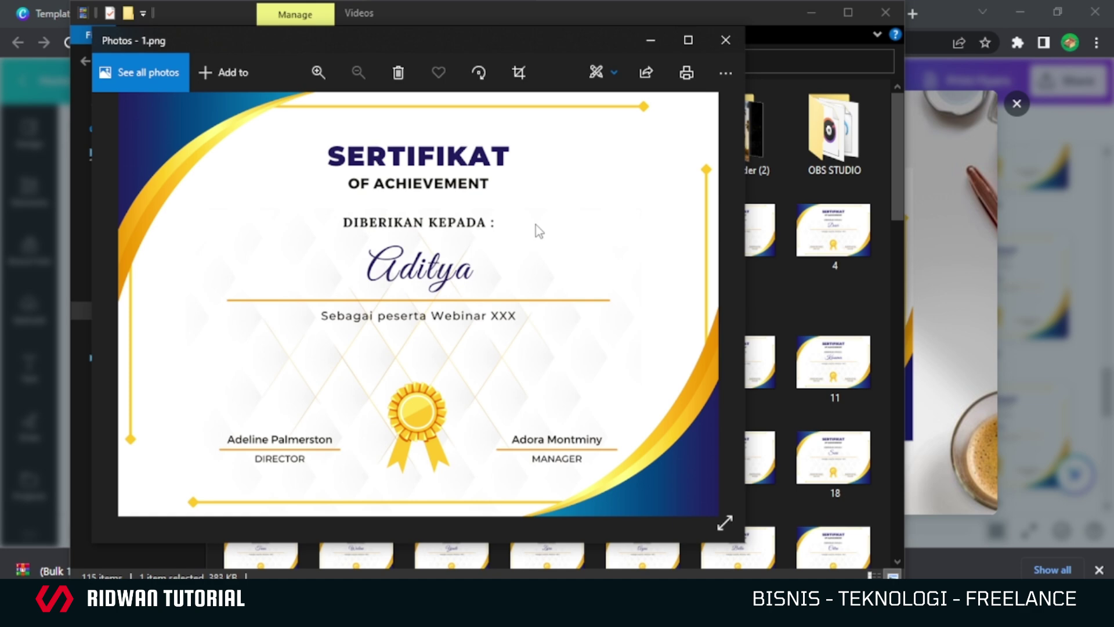
{"action": "left_click", "coordinate": [725, 41]}
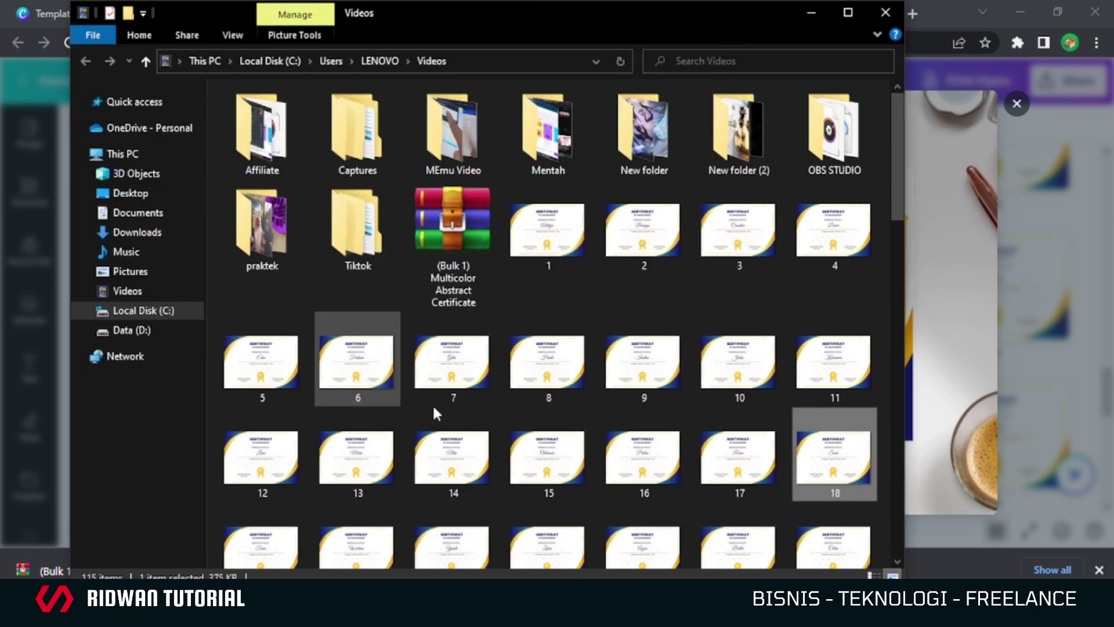
{"action": "scroll", "coordinate": [573, 459], "scroll_direction": "down", "scroll_amount": 3}
{"action": "scroll", "coordinate": [572, 459], "scroll_direction": "down", "scroll_amount": 10}
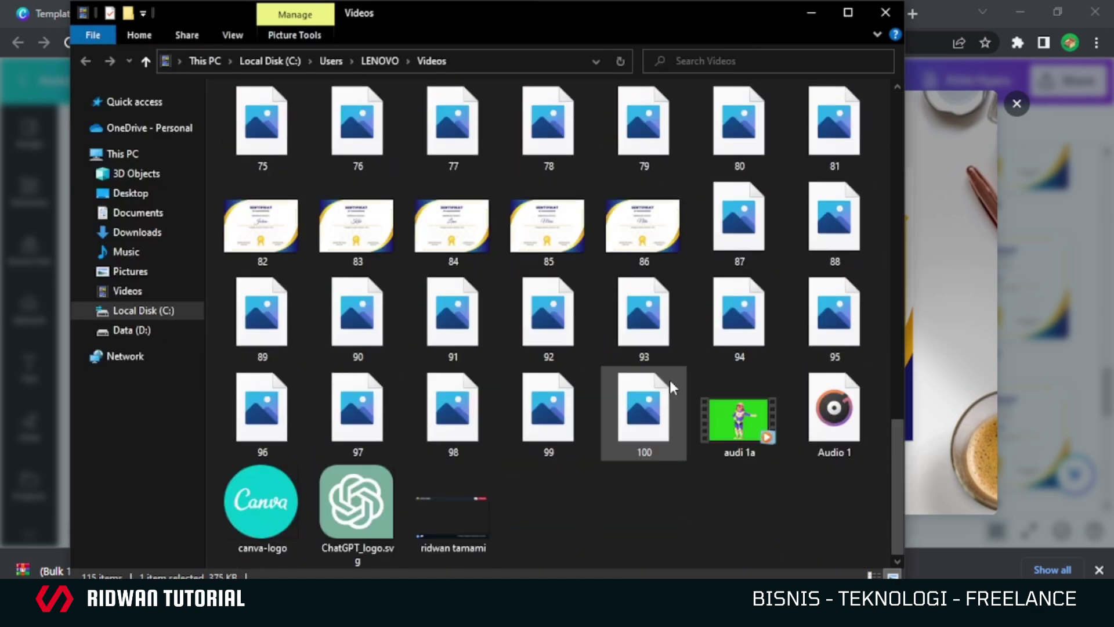